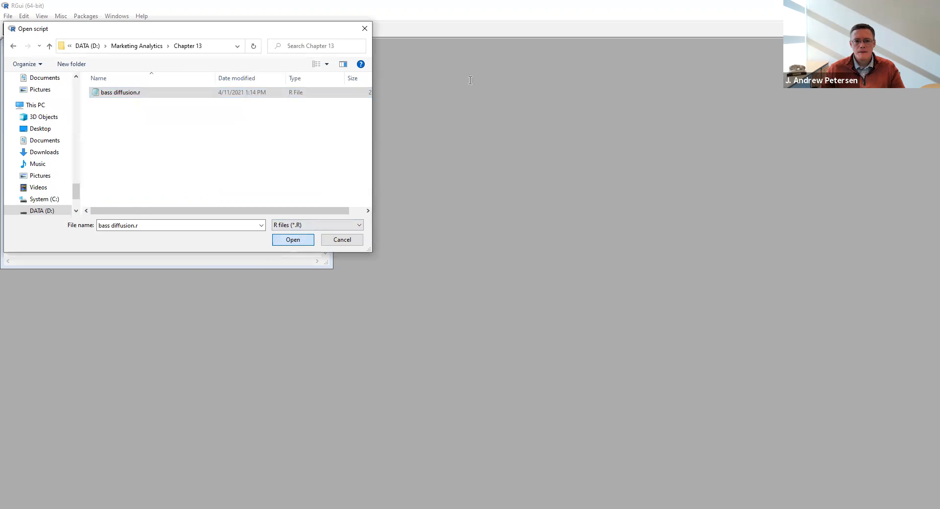
# Open the script bass diffusion.r and enlarge the script editor and console windows to fill the workspace height.
pyautogui.press('Return')
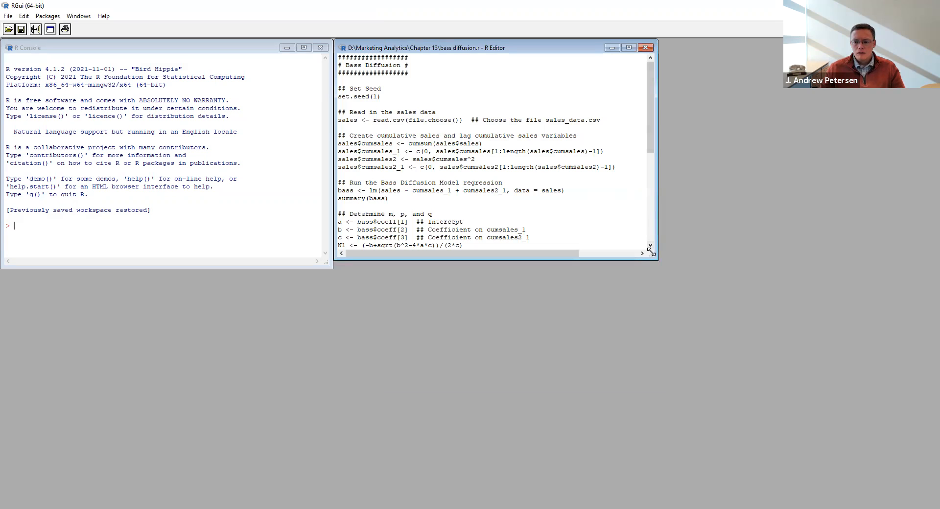
pyautogui.moveTo(651, 252); pyautogui.dragTo(903, 494)
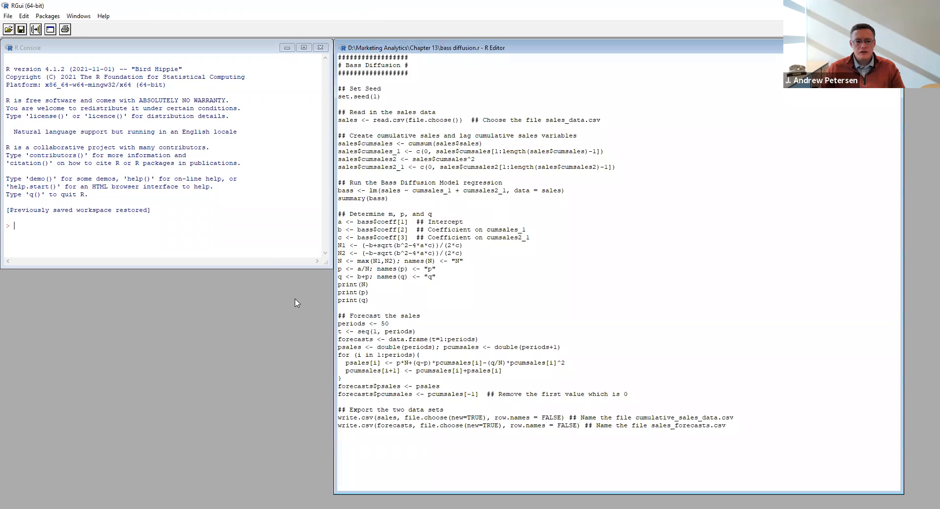
pyautogui.click(277, 267)
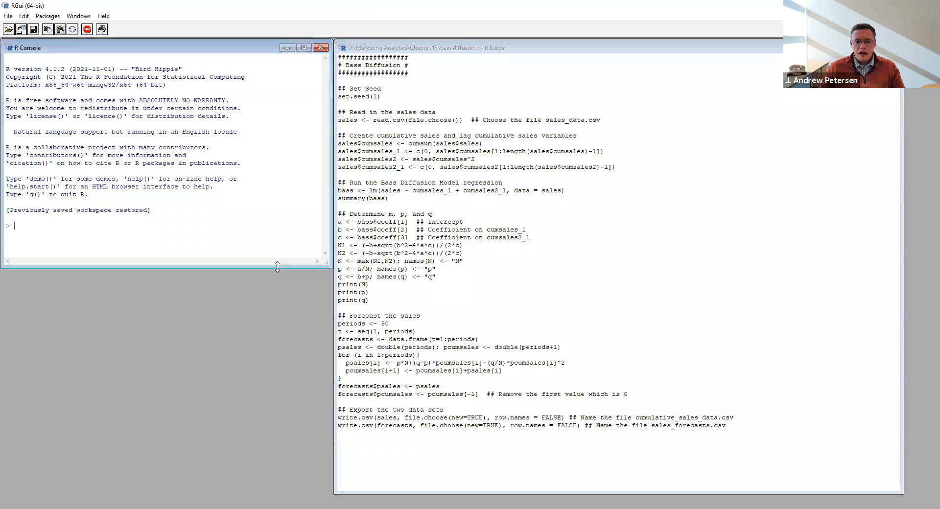
pyautogui.moveTo(277, 267); pyautogui.dragTo(296, 494)
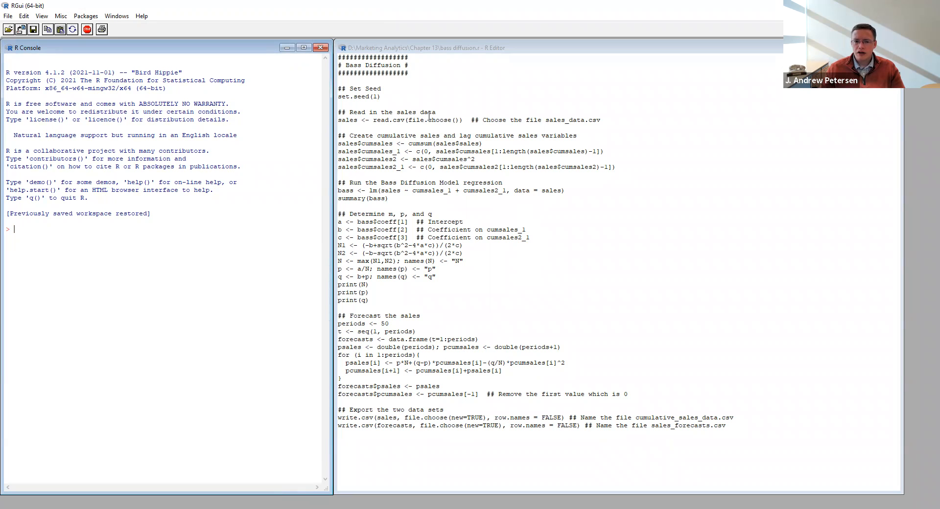
# Run the set.seed(1) line of the script.
pyautogui.moveTo(380, 97); pyautogui.dragTo(380, 96)
pyautogui.moveTo(380, 96); pyautogui.dragTo(338, 98)
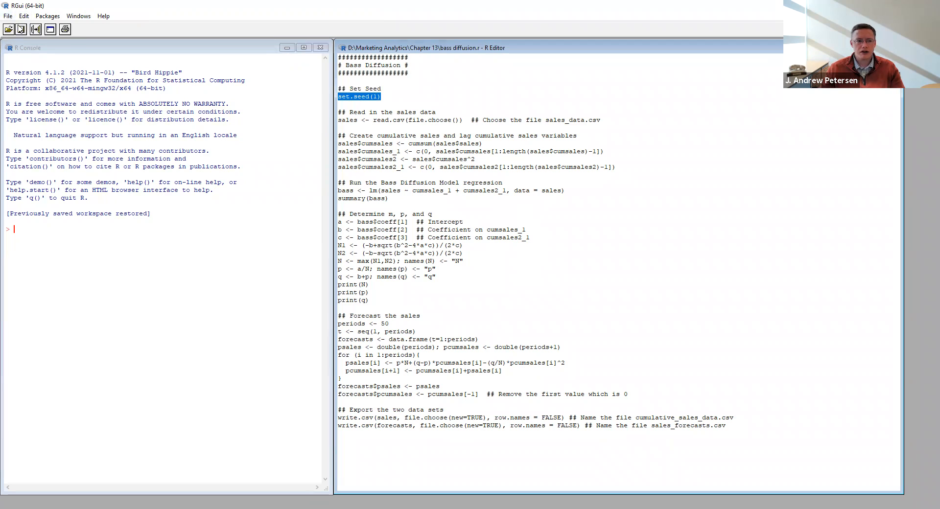
pyautogui.click(36, 30)
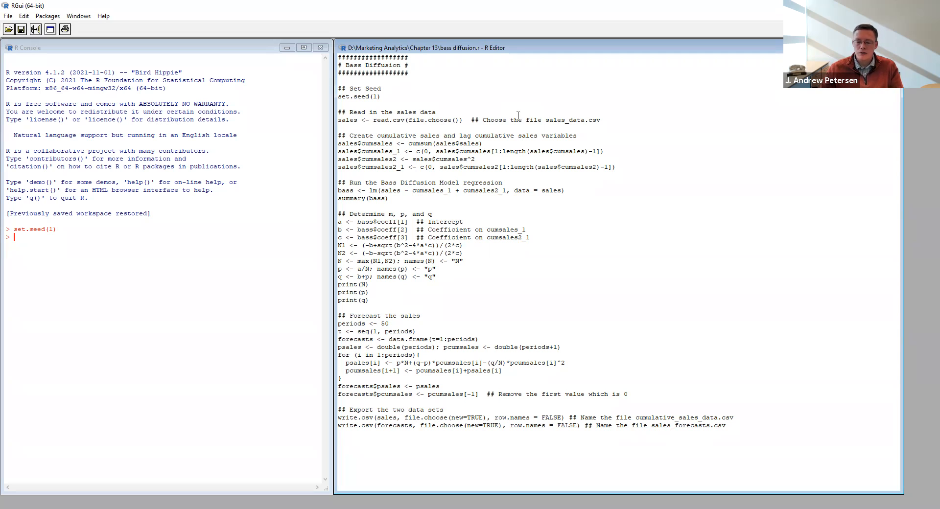
# Run the read.csv line and load sales_data.csv from the Chapter 13 folder as sales.
pyautogui.moveTo(600, 120); pyautogui.dragTo(338, 120)
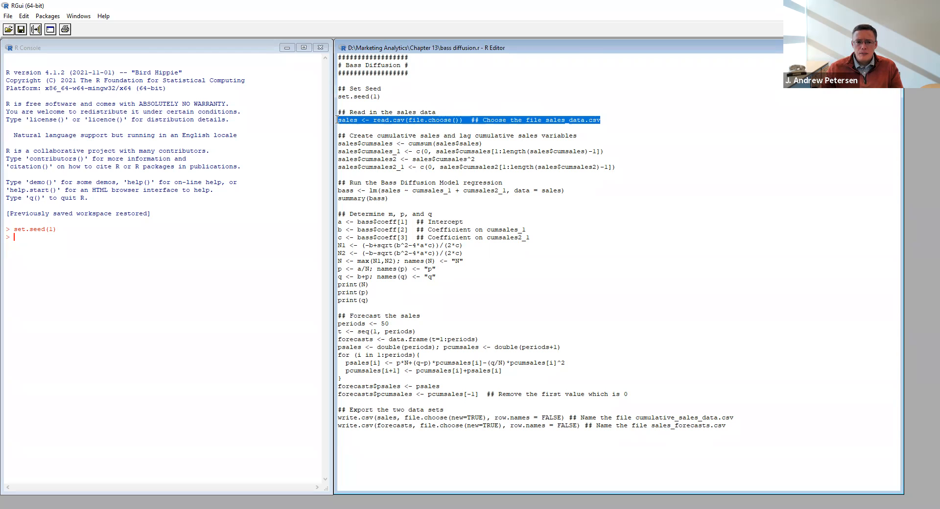
pyautogui.click(35, 29)
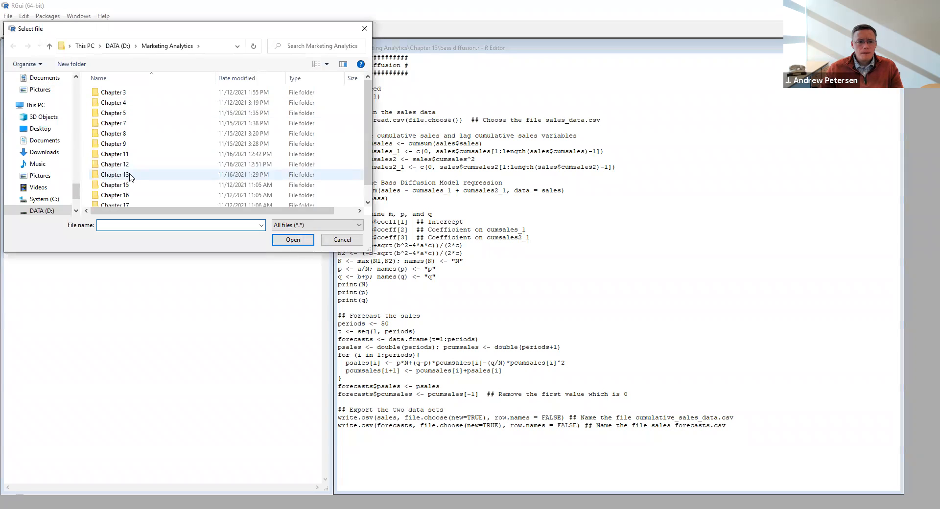
pyautogui.doubleClick(131, 178)
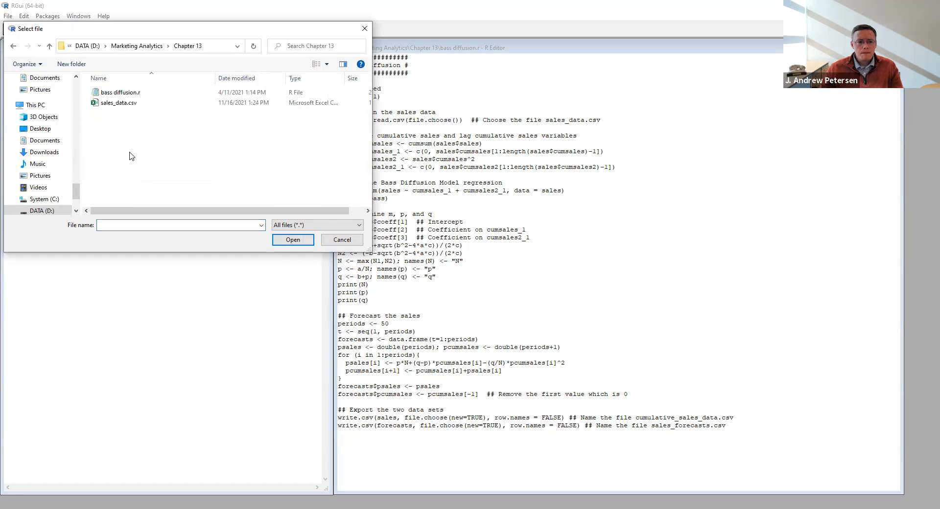
pyautogui.click(130, 104)
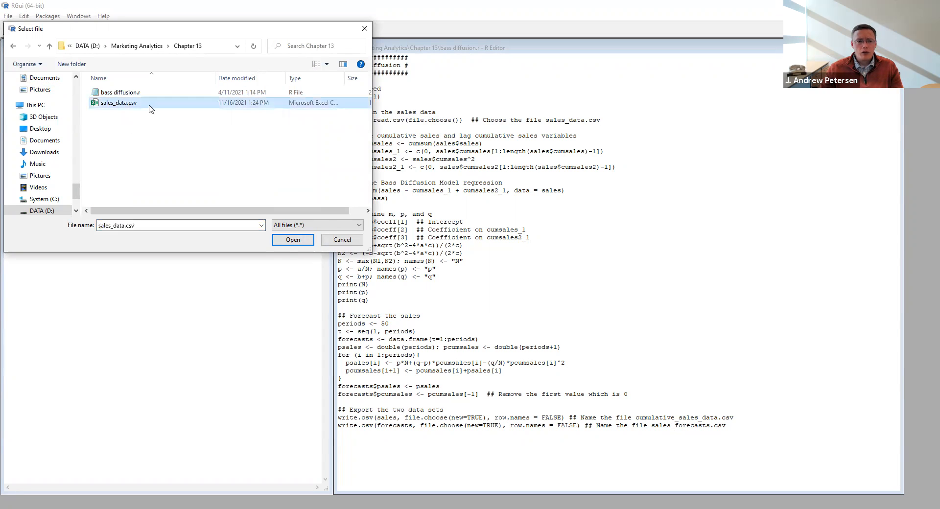
pyautogui.click(292, 240)
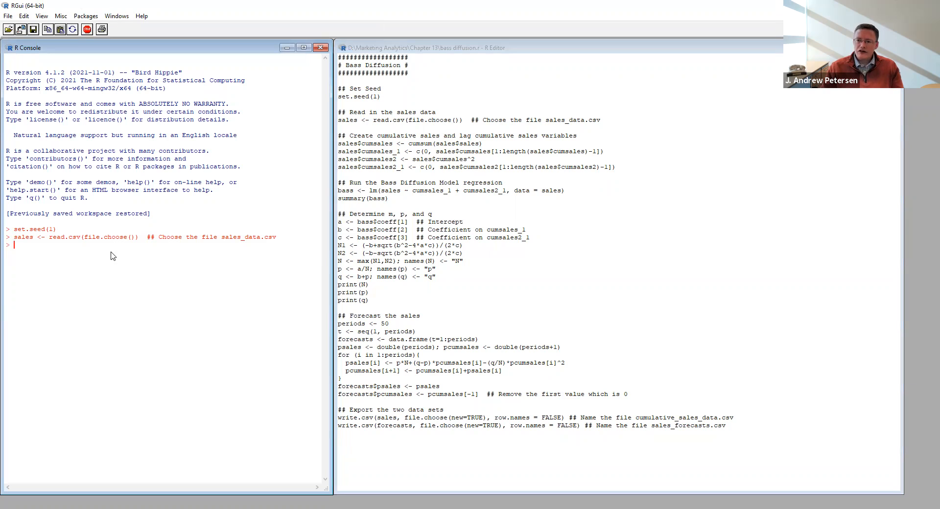
# Print the sales data frame in the console.
pyautogui.write('sal')
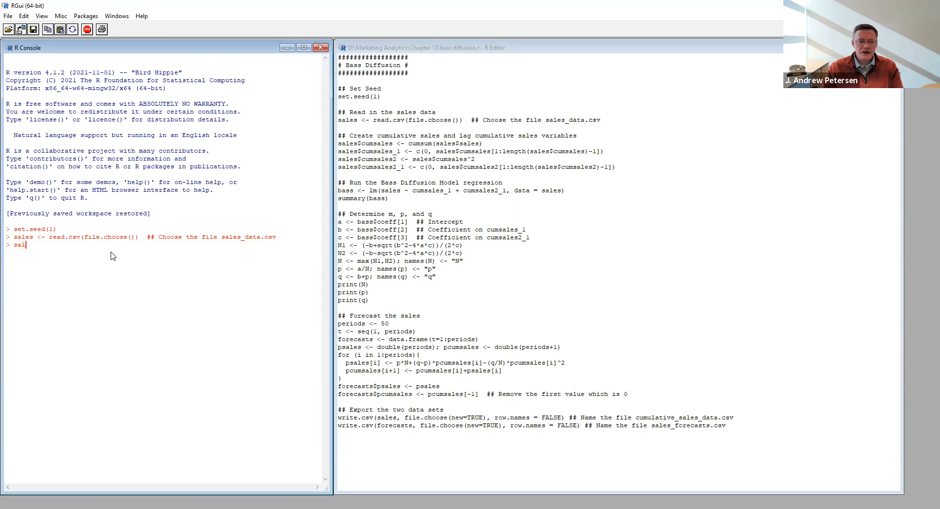
pyautogui.write('es')
pyautogui.press('Return')
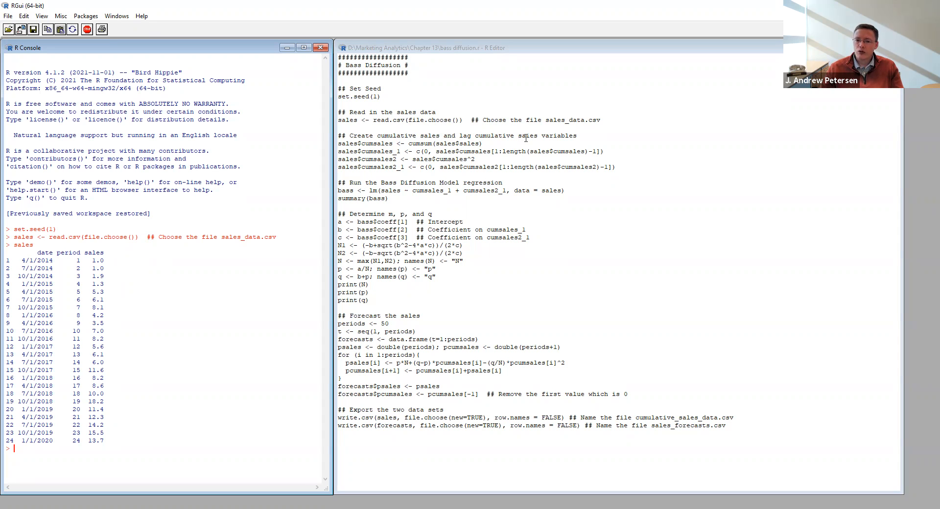
# Run the four script lines that create the cumulative, squared cumulative and lagged cumulative sales variables.
pyautogui.moveTo(634, 167); pyautogui.dragTo(534, 167)
pyautogui.moveTo(479, 155); pyautogui.dragTo(338, 143)
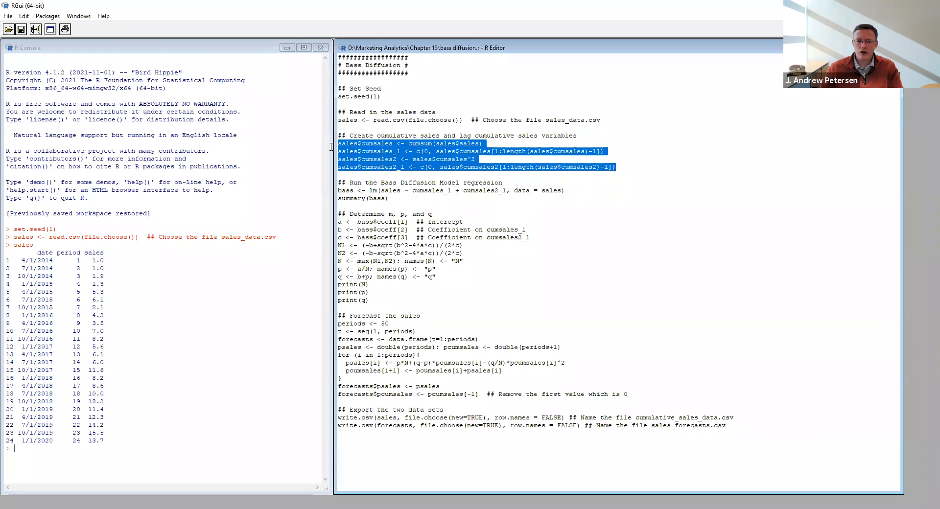
pyautogui.click(36, 30)
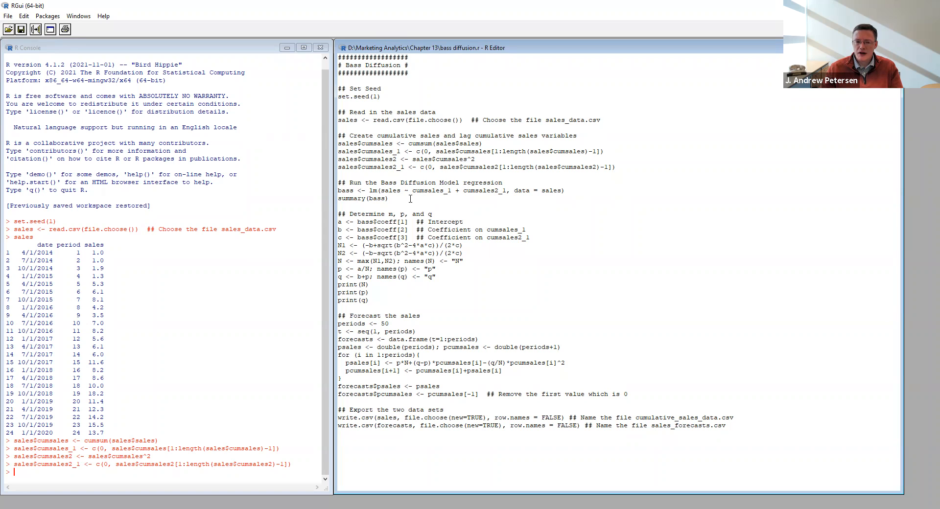
# Run the Bass Diffusion Model regression of sales on cumsales_1 and cumsales2_1, including its summary.
pyautogui.click(393, 197)
pyautogui.moveTo(393, 197); pyautogui.dragTo(338, 182)
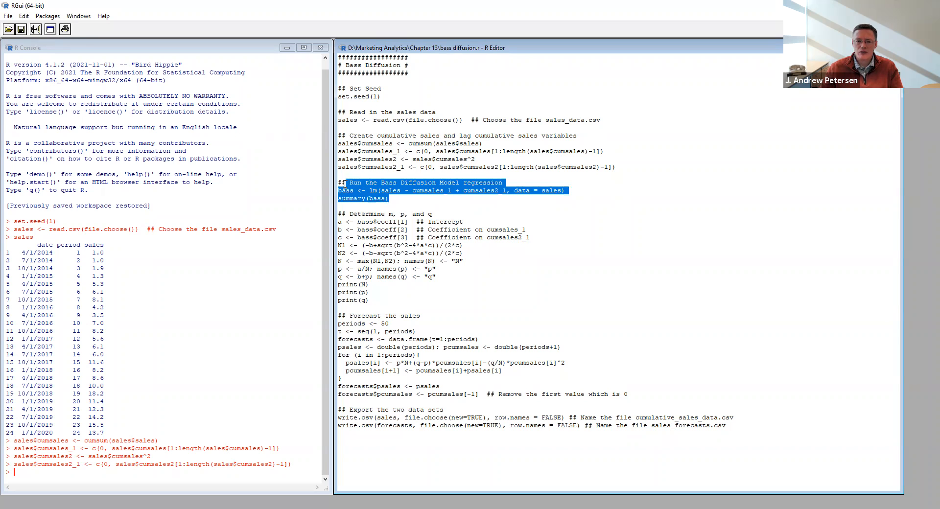
pyautogui.click(40, 32)
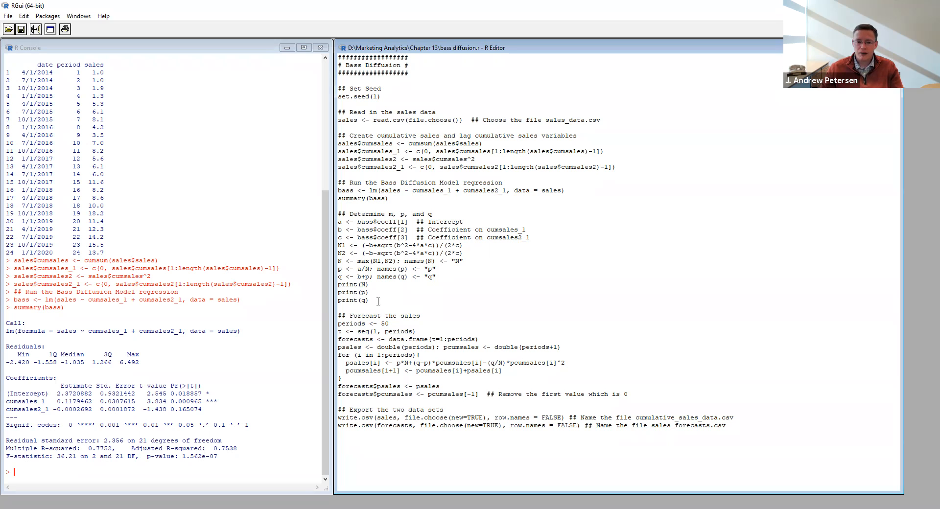
# Run the script block that computes and prints N, p and q, plus the block forecasting sales for 50 periods.
pyautogui.moveTo(377, 301); pyautogui.dragTo(339, 221)
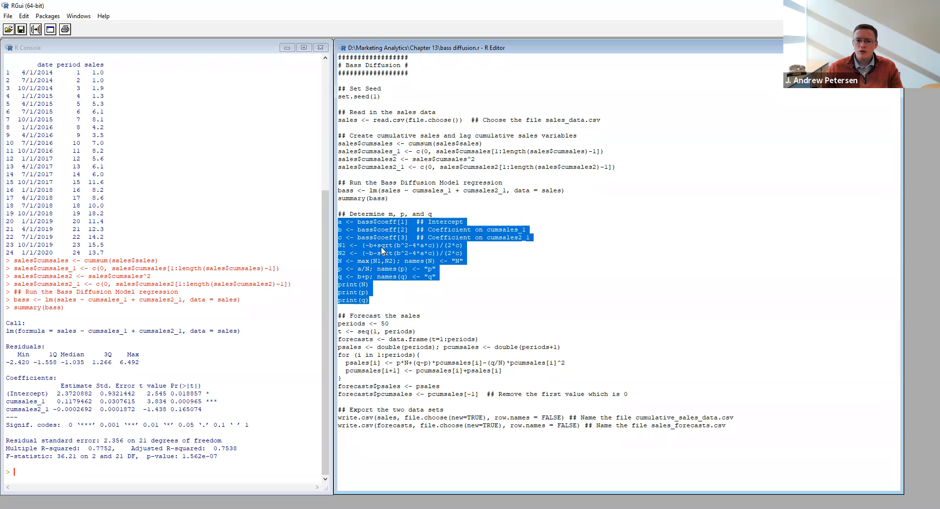
pyautogui.click(36, 30)
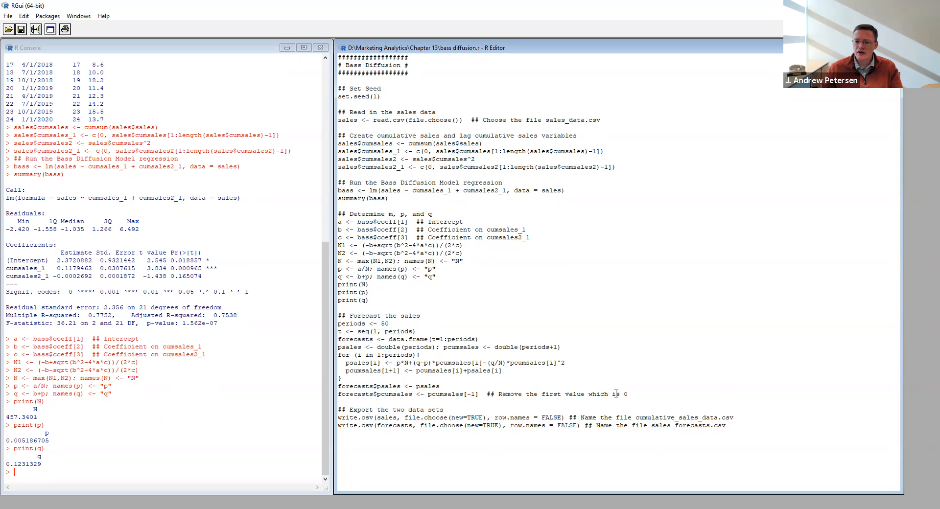
pyautogui.moveTo(629, 394); pyautogui.dragTo(339, 324)
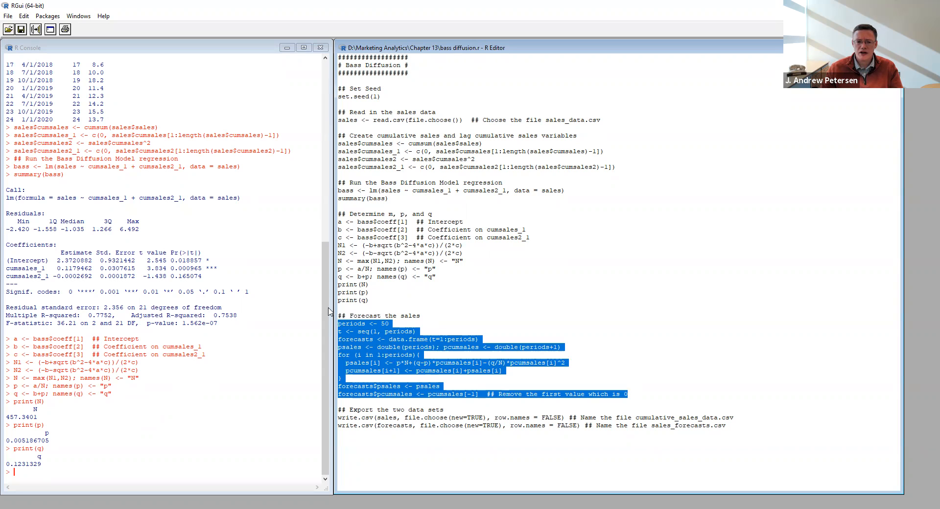
pyautogui.click(35, 29)
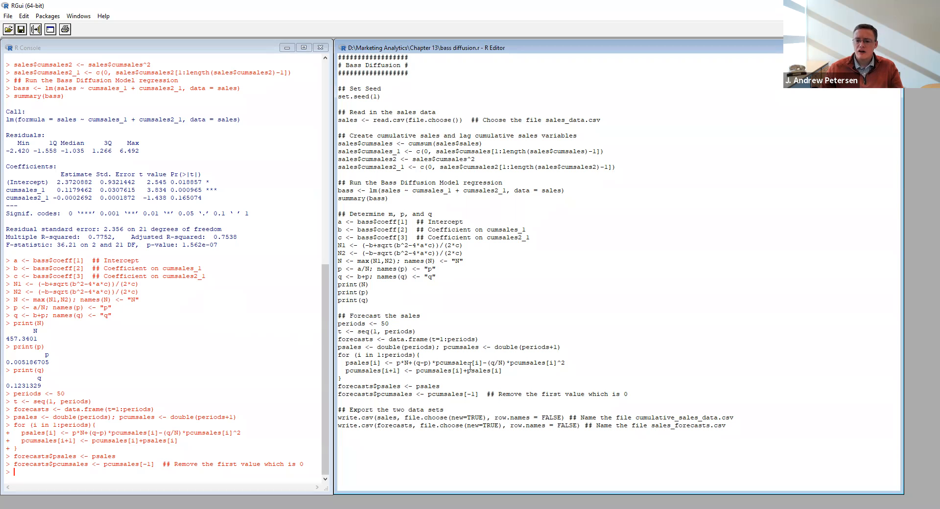
# Run the first write.csv line to export the sales data as a new file cumulative_sales_data.csv in the Chapter 13 folder.
pyautogui.moveTo(749, 420); pyautogui.dragTo(338, 418)
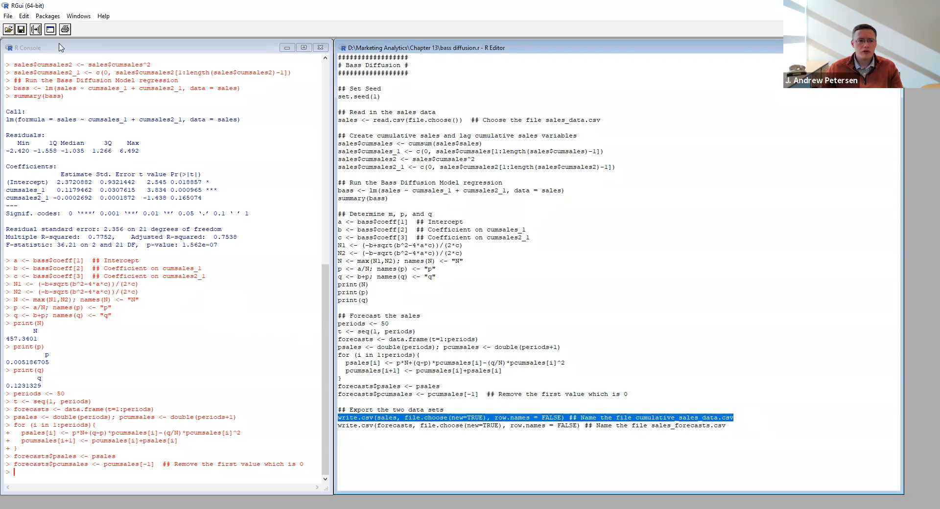
pyautogui.click(34, 30)
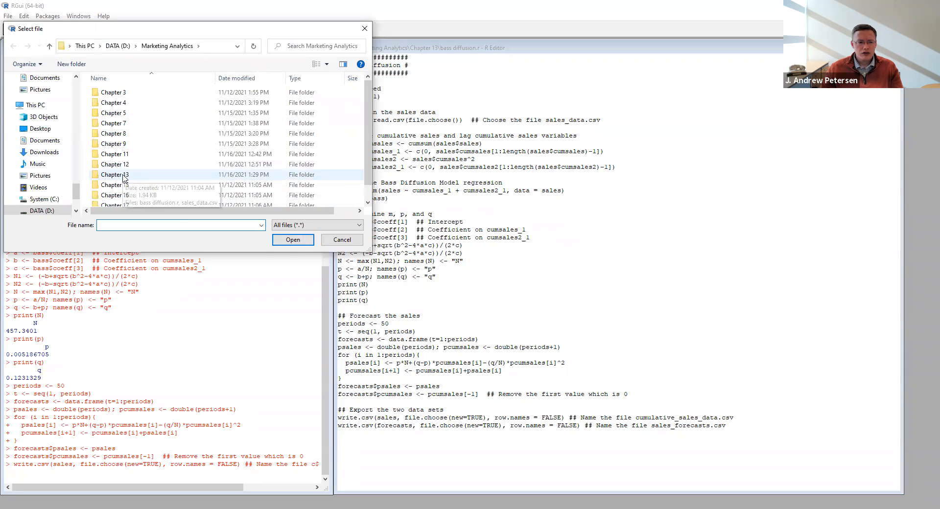
pyautogui.doubleClick(122, 176)
pyautogui.click(134, 224)
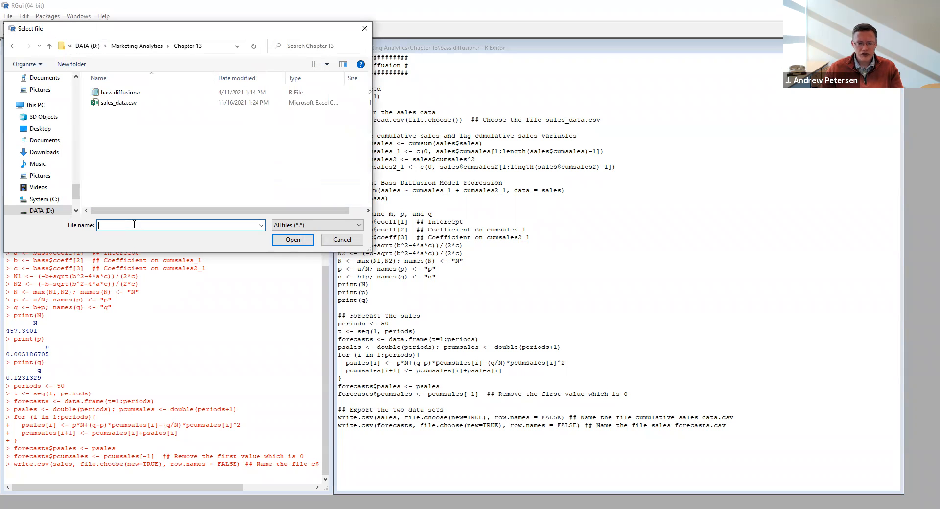
pyautogui.write('cumulative_sale')
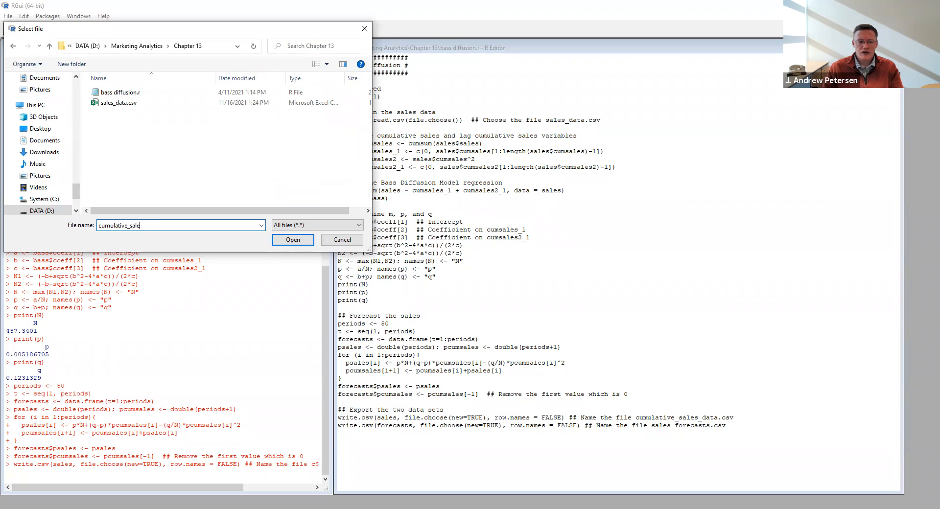
pyautogui.write('s_data.csv')
pyautogui.click(283, 239)
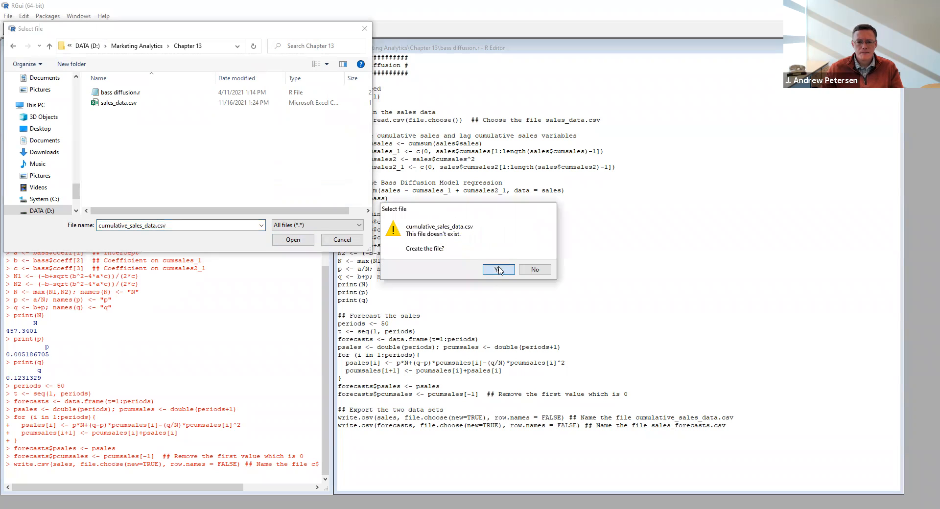
pyautogui.click(499, 271)
# Run the second write.csv line to export the forecasts as a new file sales_forecasts.csv in the Chapter 13 folder.
pyautogui.moveTo(730, 425); pyautogui.dragTo(343, 430)
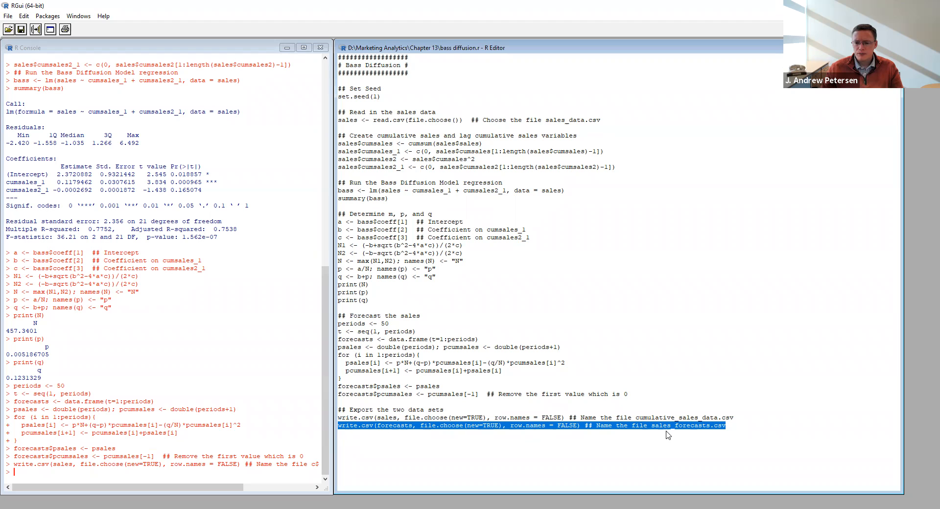
pyautogui.click(35, 30)
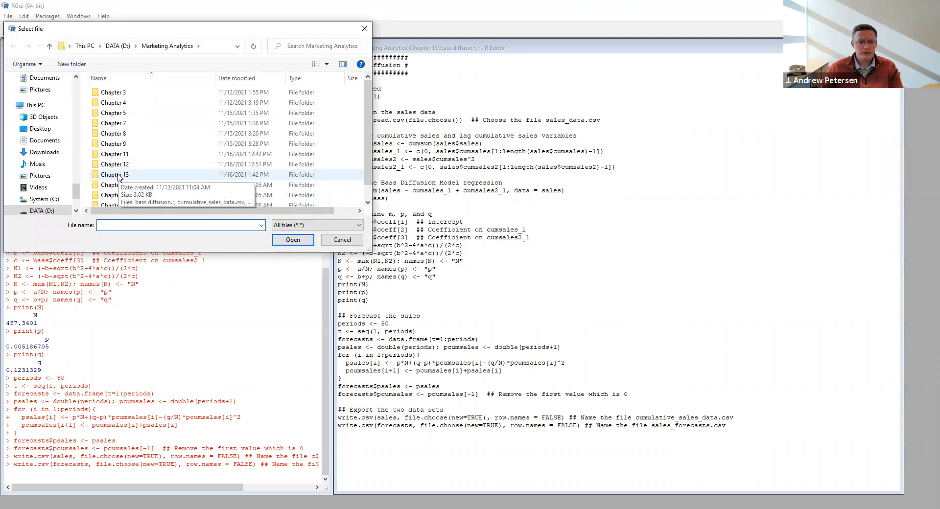
pyautogui.doubleClick(116, 175)
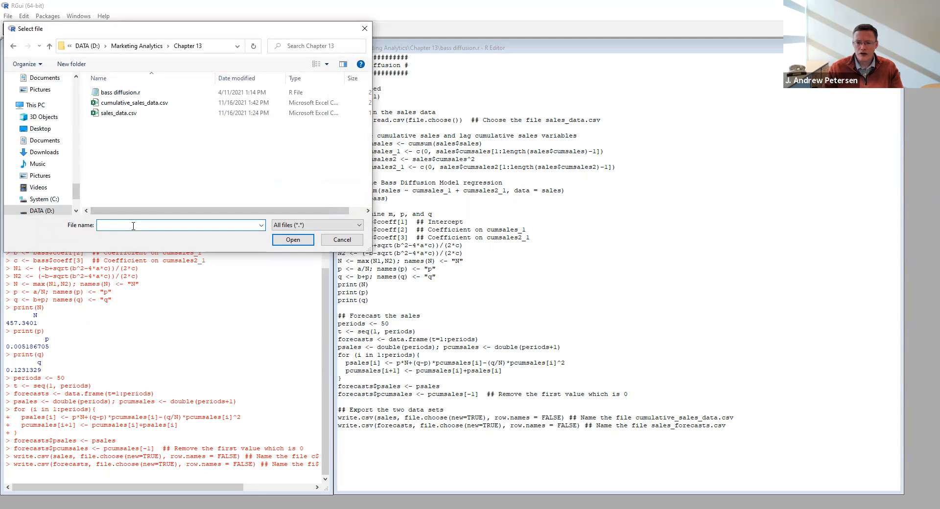
pyautogui.write('sales_forecasts.csv')
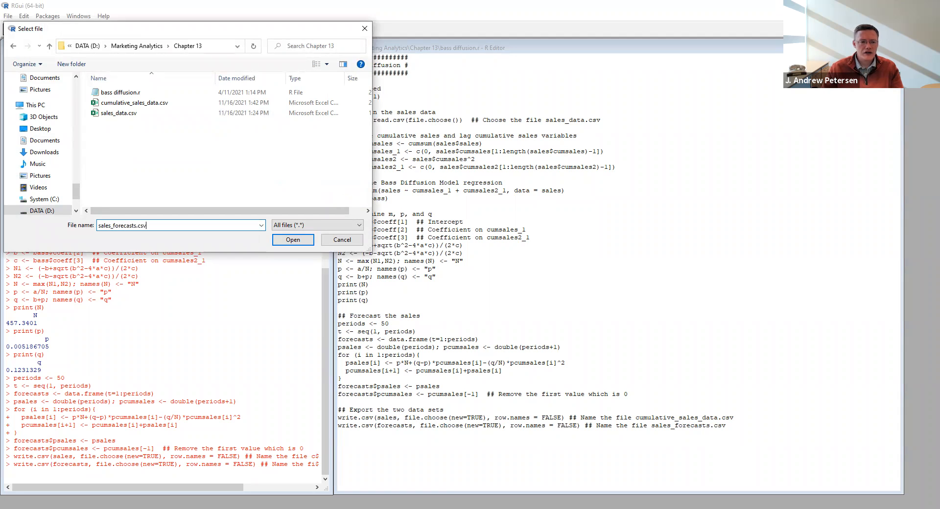
pyautogui.click(293, 240)
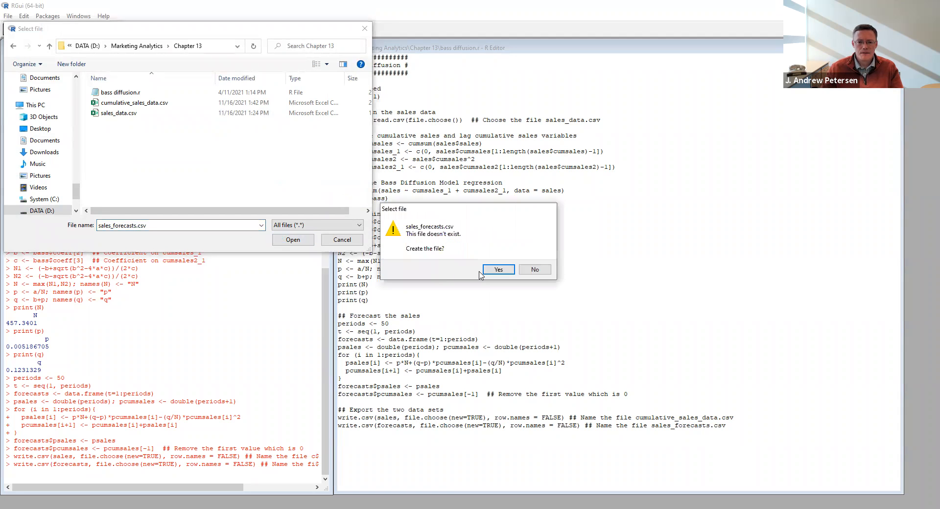
pyautogui.click(485, 269)
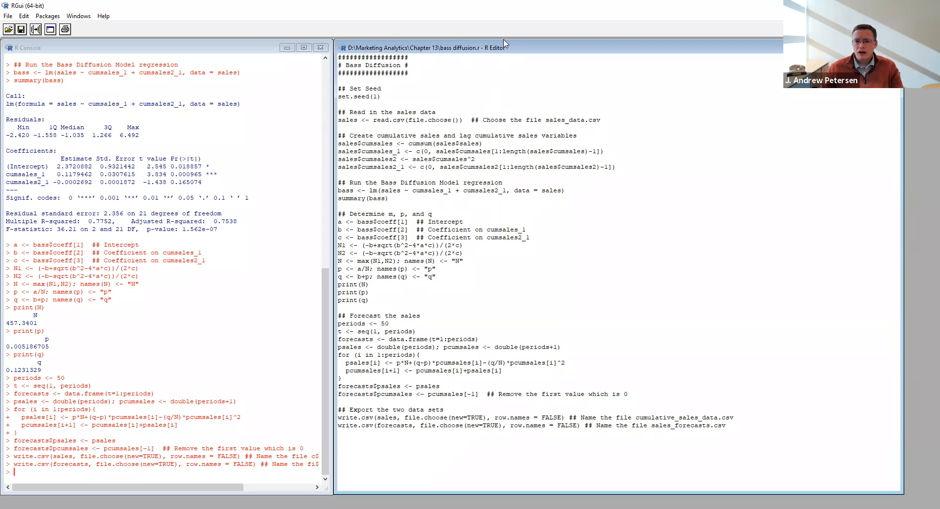
# Switch to Tableau and open cumulative_sales_data.csv from the Chapter 13 folder as the data source.
pyautogui.click(454, 121)
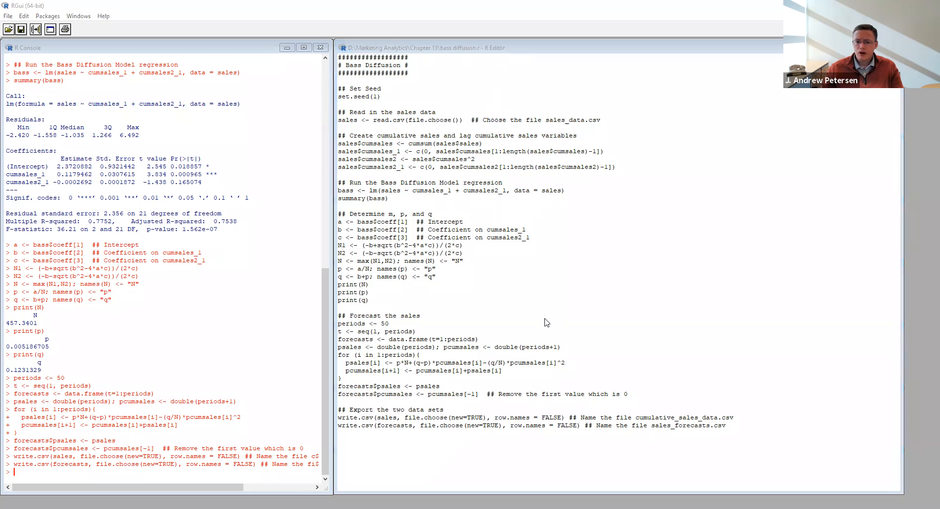
pyautogui.hotkey('alt', 'Tab')
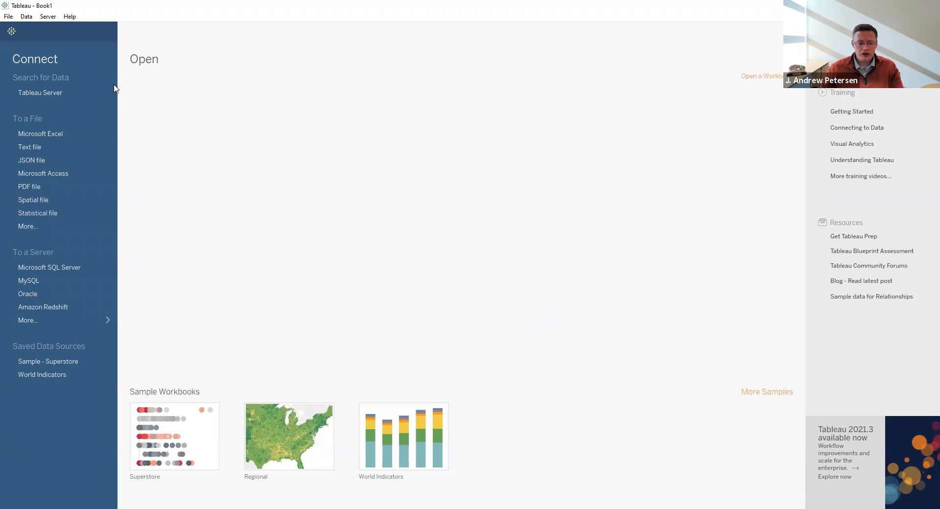
pyautogui.click(8, 16)
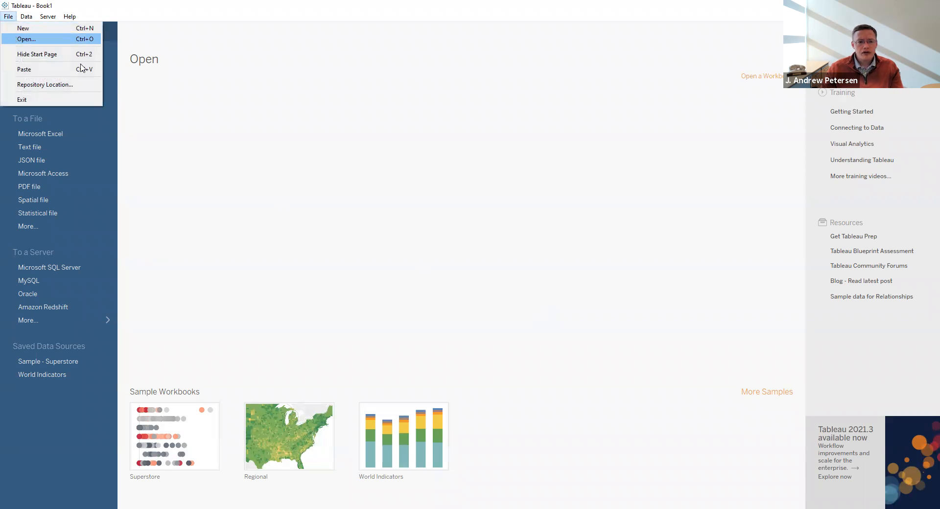
pyautogui.click(13, 39)
pyautogui.click(118, 84)
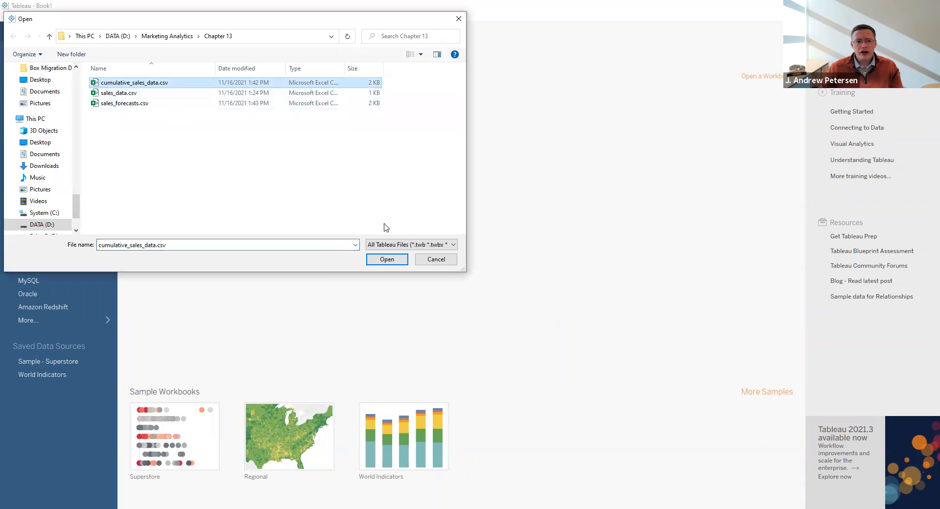
pyautogui.click(391, 263)
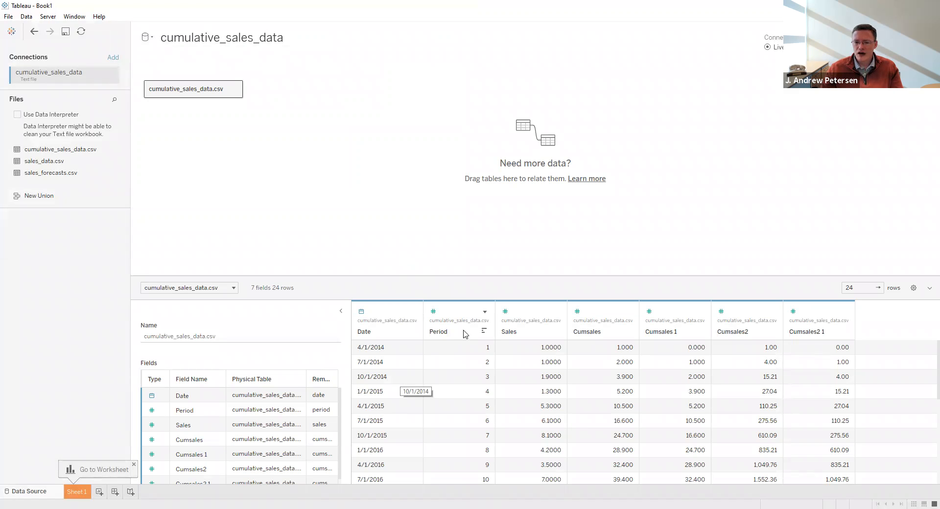
# Add sales_forecasts.csv to the data model and relate it to cumulative_sales_data.csv with Period = T.
pyautogui.scroll(-5, 468, 385)
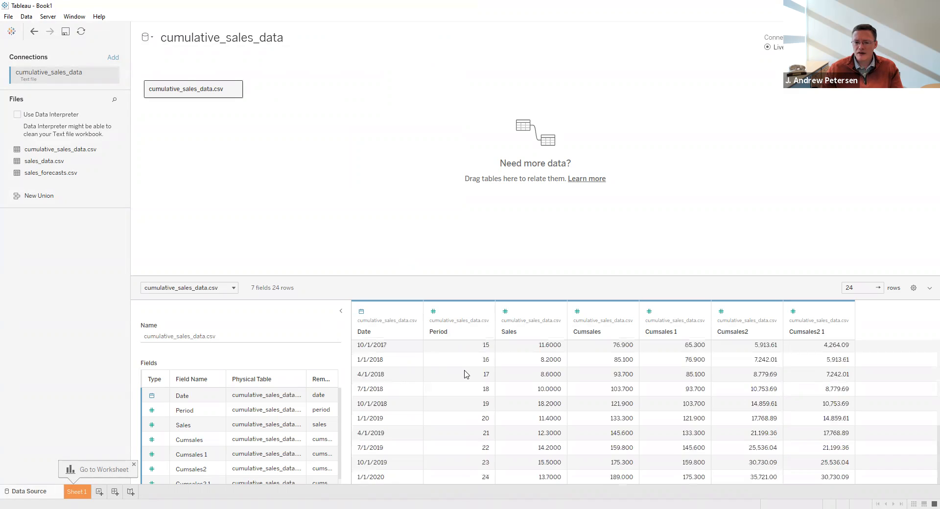
pyautogui.scroll(5, 473, 443)
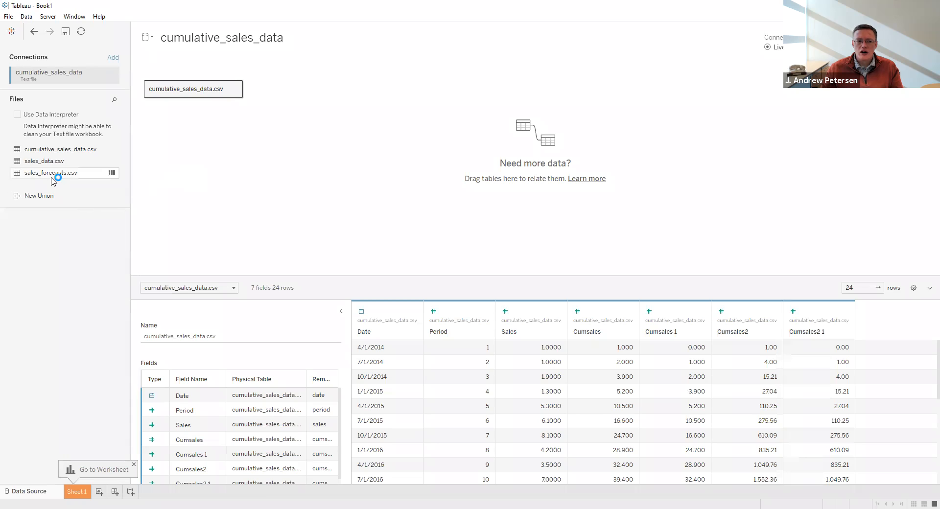
pyautogui.moveTo(47, 178); pyautogui.dragTo(290, 92)
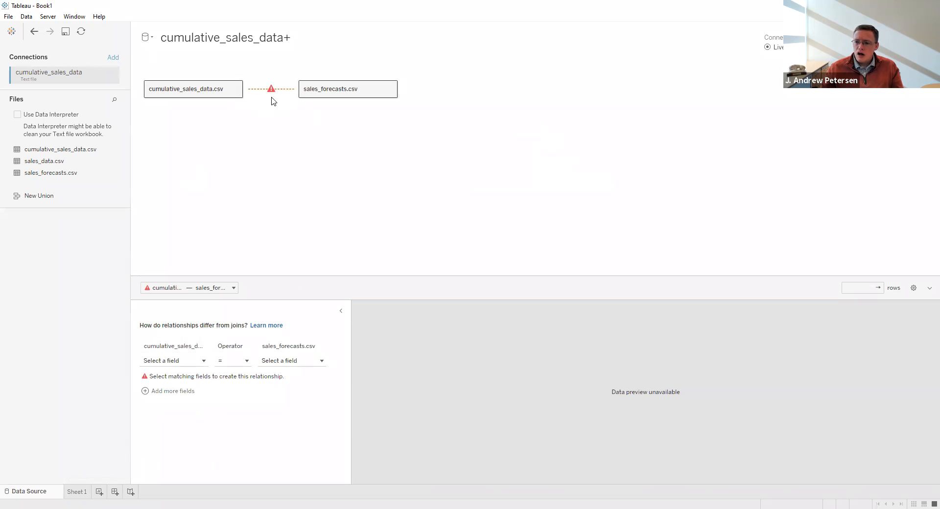
pyautogui.click(166, 361)
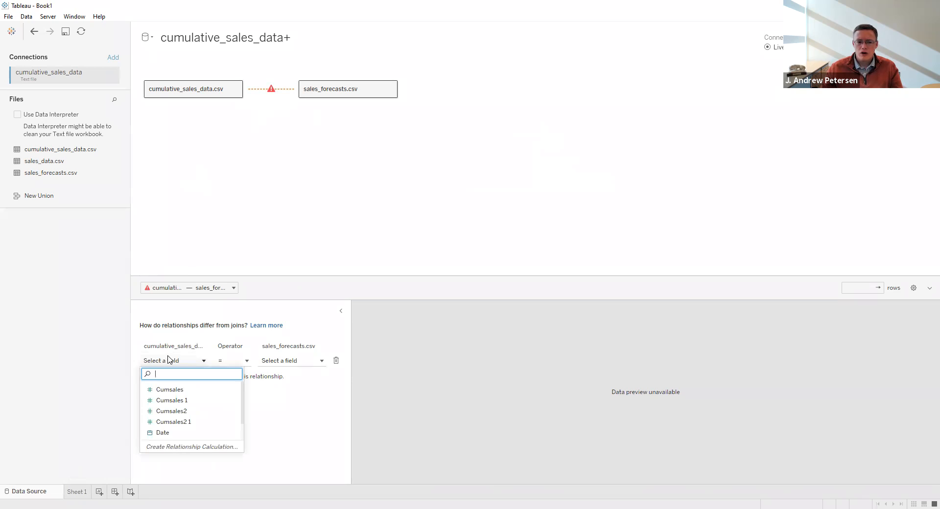
pyautogui.scroll(-1, 179, 420)
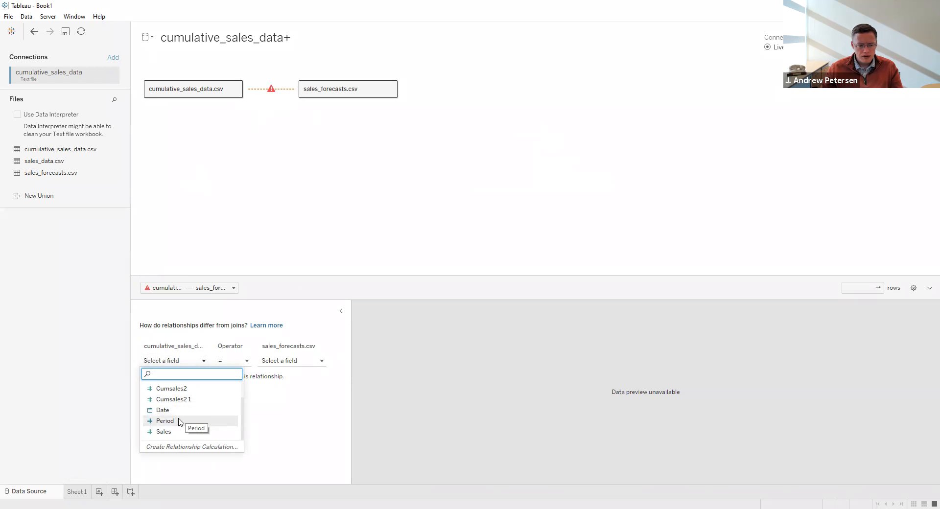
pyautogui.click(179, 421)
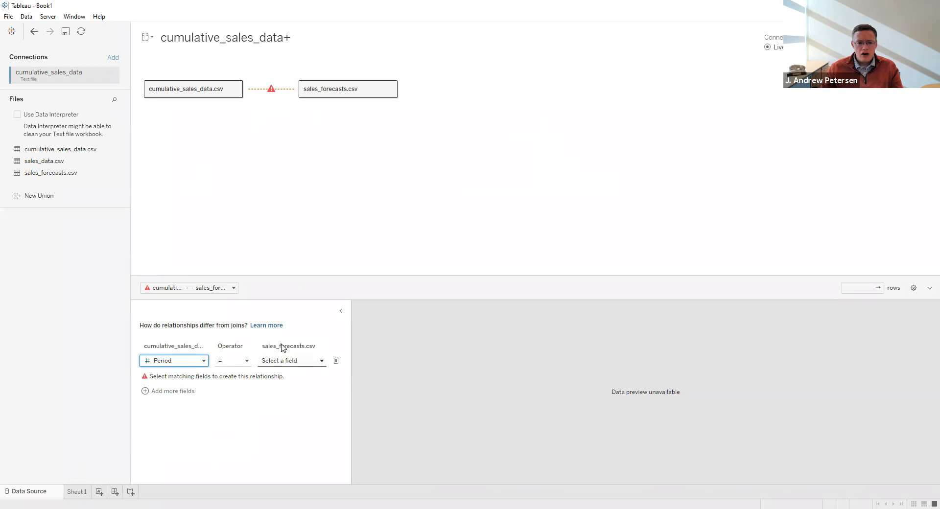
pyautogui.click(284, 360)
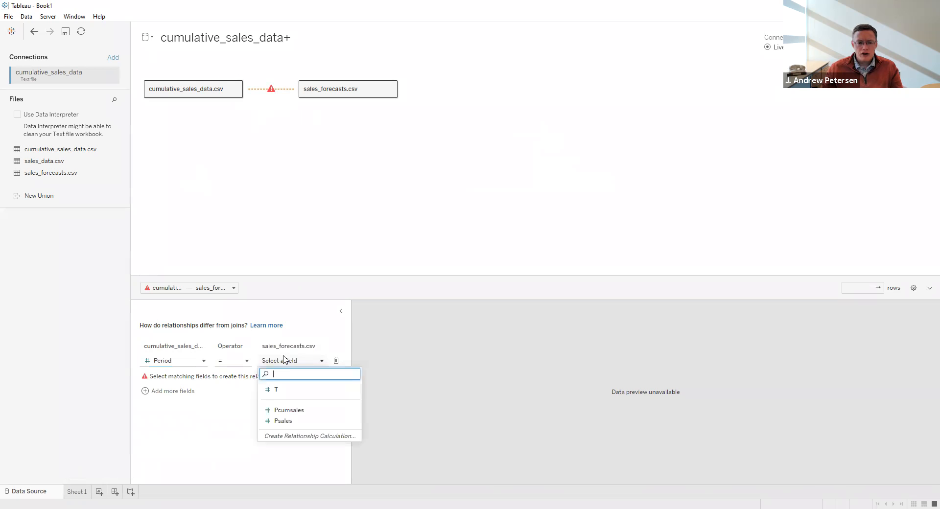
pyautogui.click(288, 392)
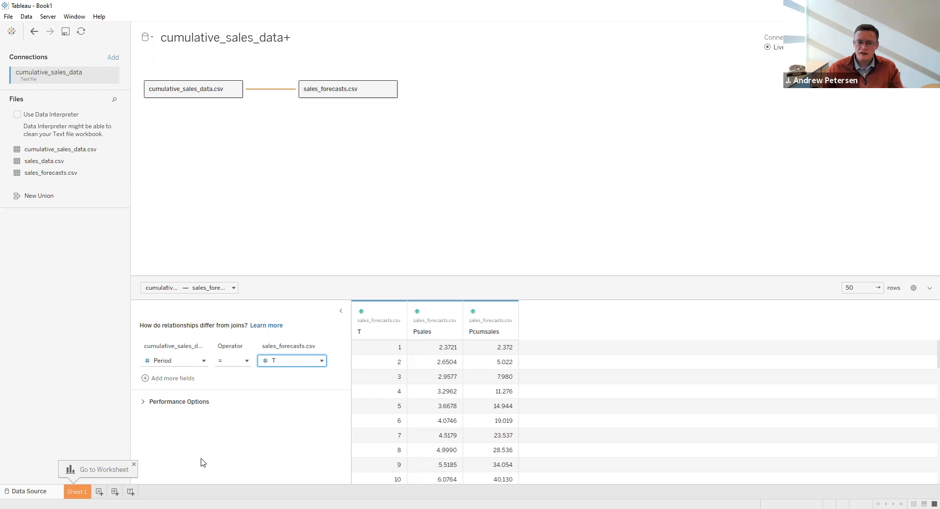
# On Sheet 1, convert the forecast field T to a dimension and place it on Columns.
pyautogui.click(79, 492)
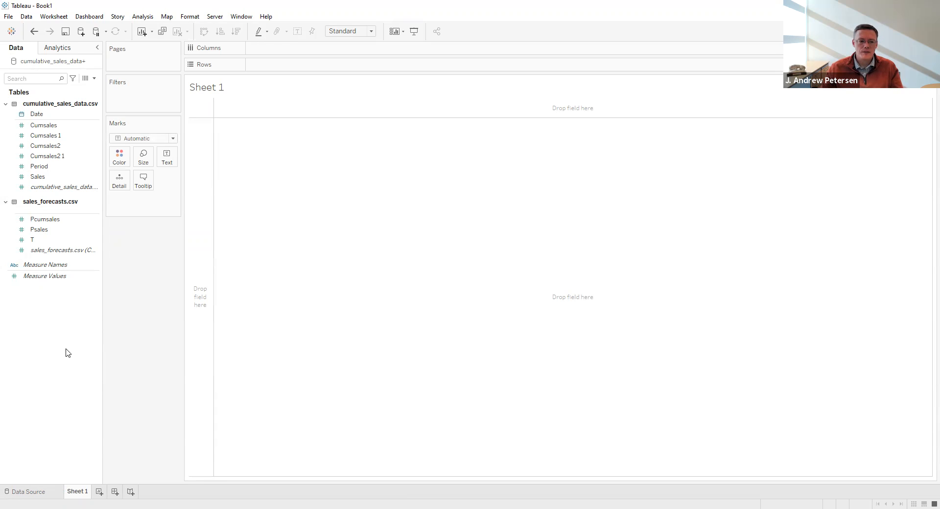
pyautogui.rightClick(38, 244)
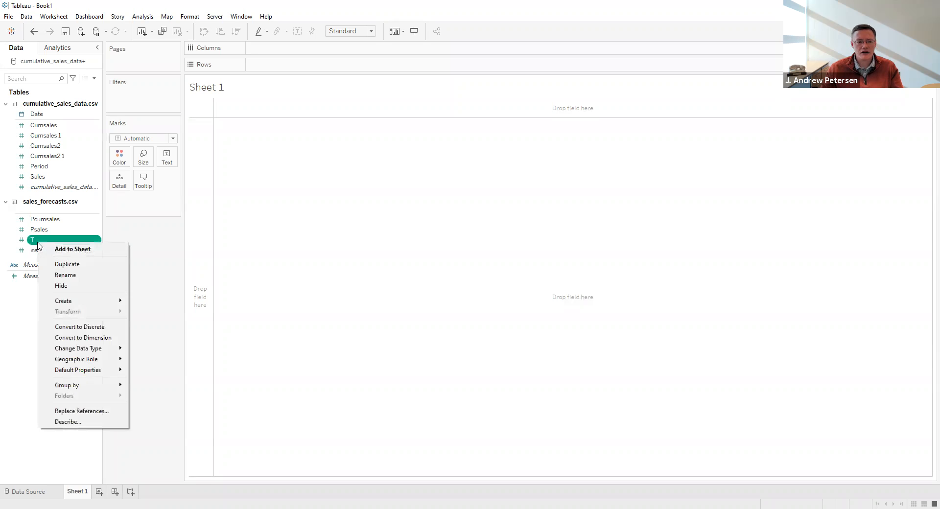
pyautogui.click(77, 338)
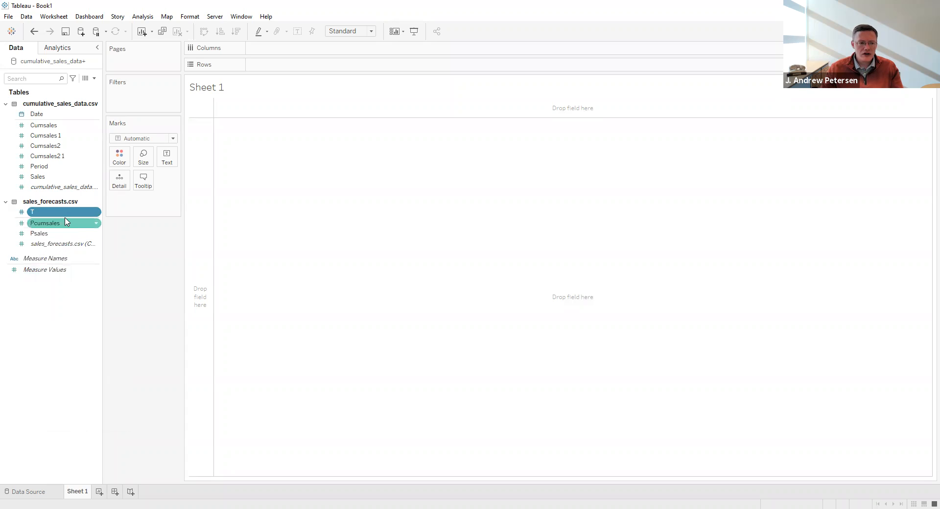
pyautogui.moveTo(68, 211); pyautogui.dragTo(288, 49)
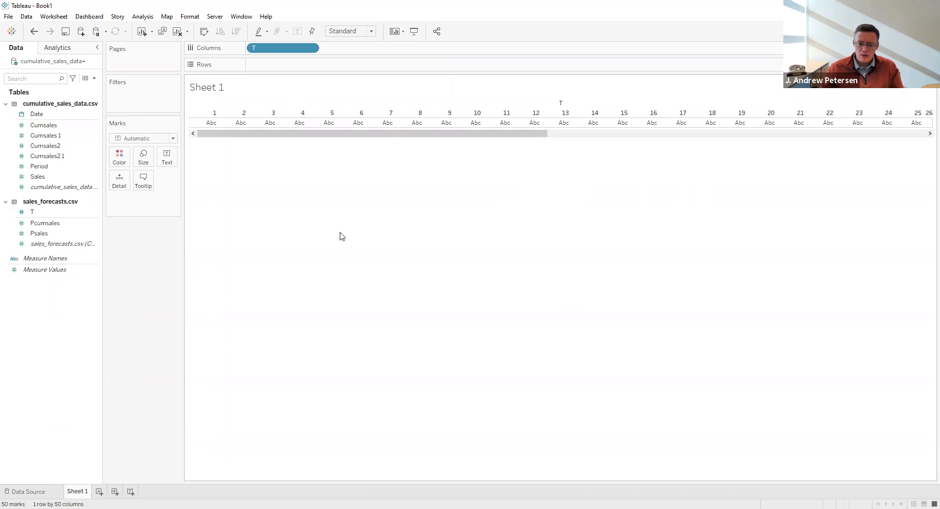
# Place Sales from the cumulative data and Psales from the forecasts on Rows, with Psales after Sales.
pyautogui.click(59, 186)
pyautogui.click(57, 179)
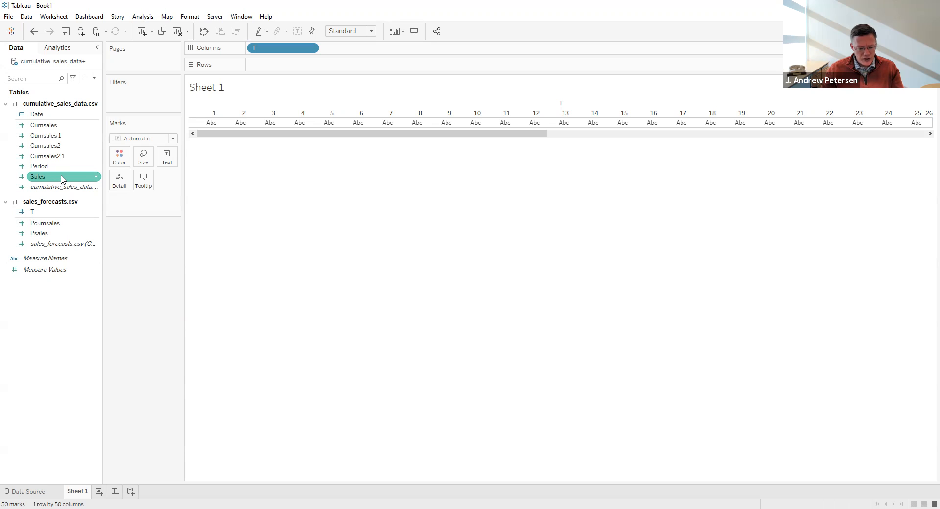
pyautogui.click(48, 177)
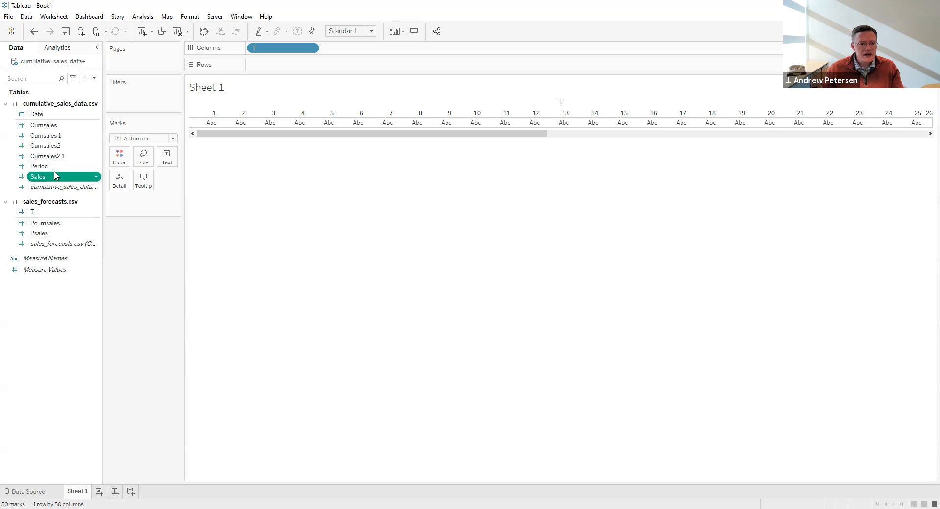
pyautogui.moveTo(272, 68); pyautogui.dragTo(268, 68)
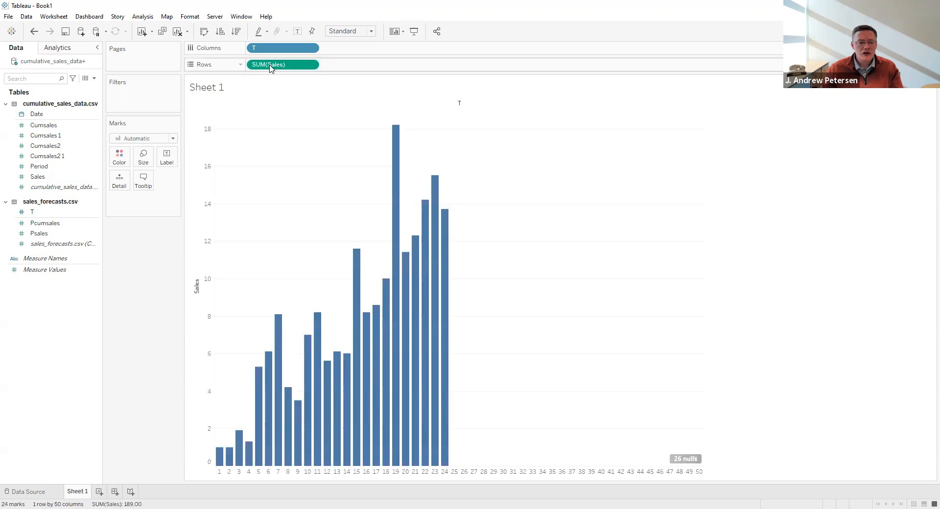
pyautogui.click(44, 233)
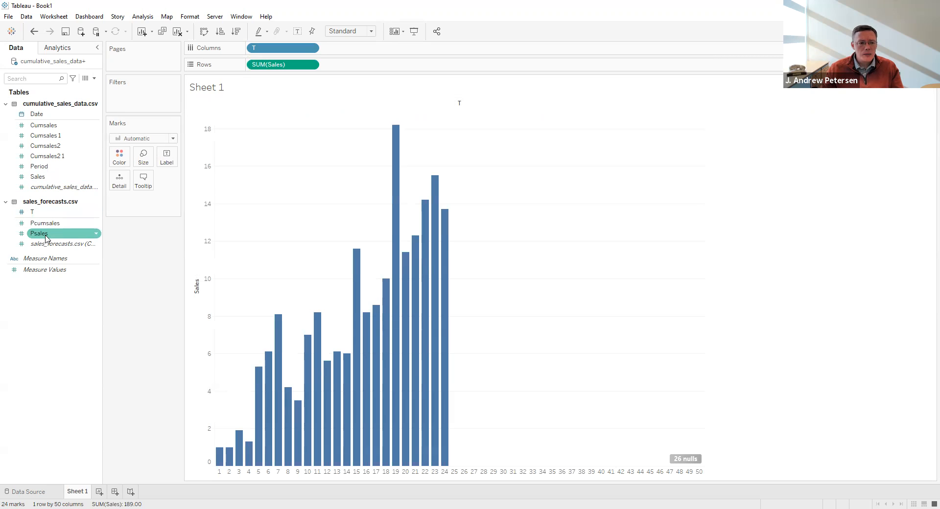
pyautogui.moveTo(45, 237); pyautogui.dragTo(345, 66)
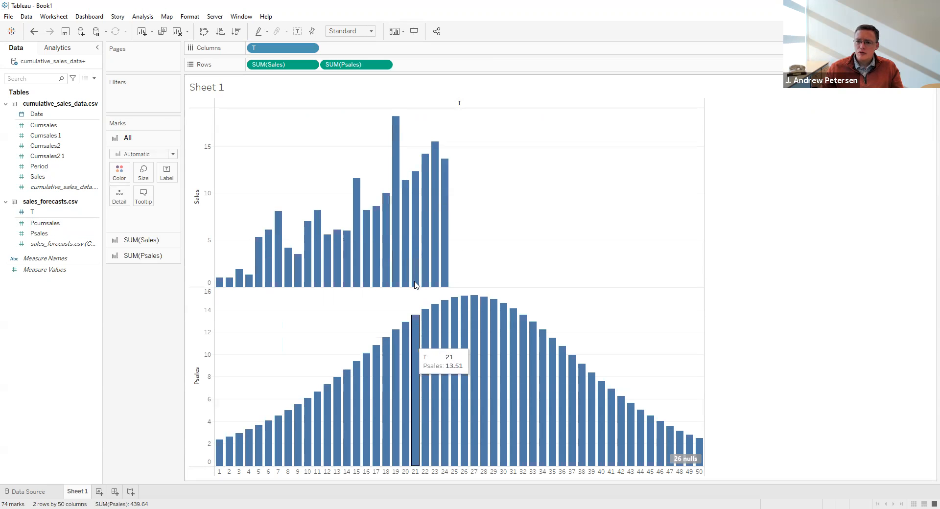
# Change the mark type of both charts to Line and combine SUM(Psales) with SUM(Sales) as a dual axis.
pyautogui.moveTo(411, 323)
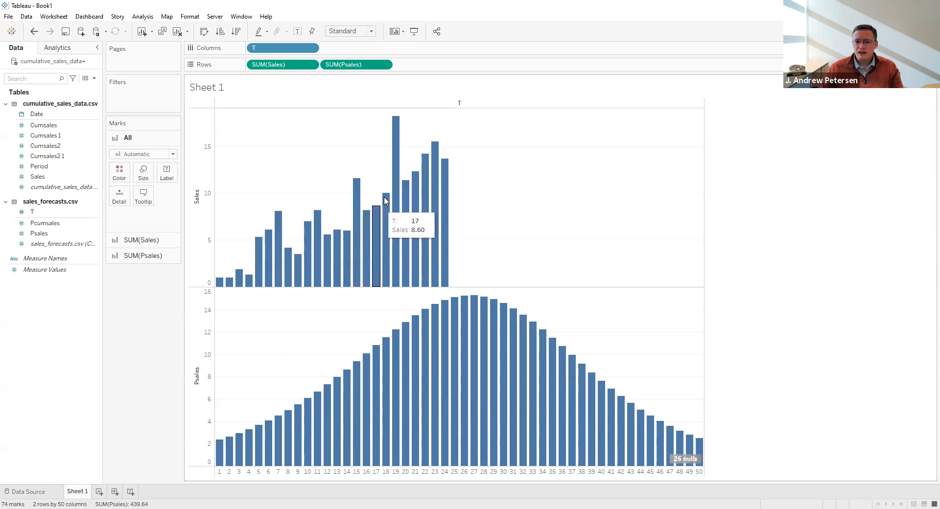
pyautogui.click(172, 154)
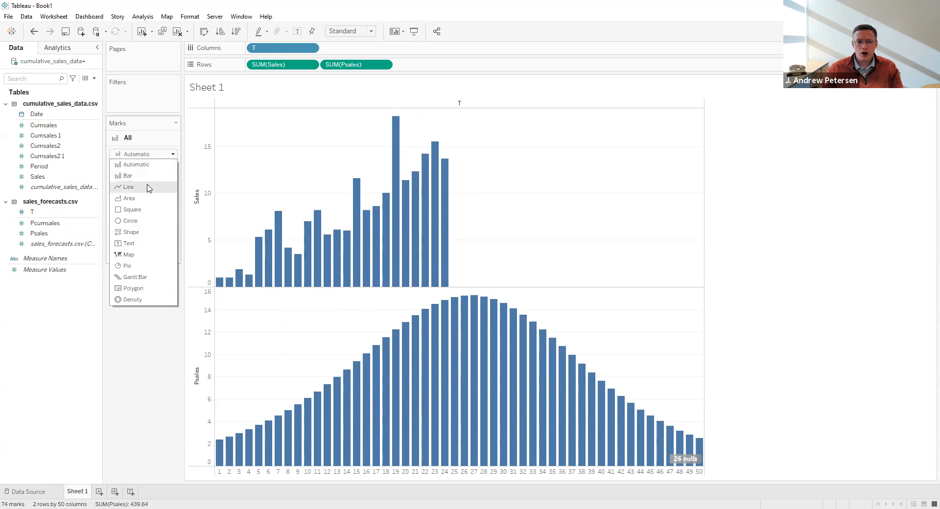
pyautogui.click(149, 188)
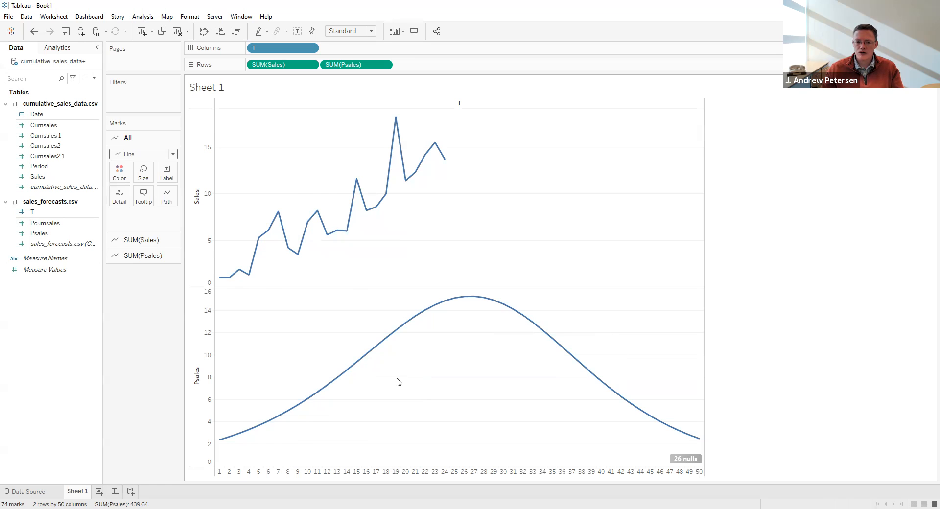
pyautogui.click(383, 65)
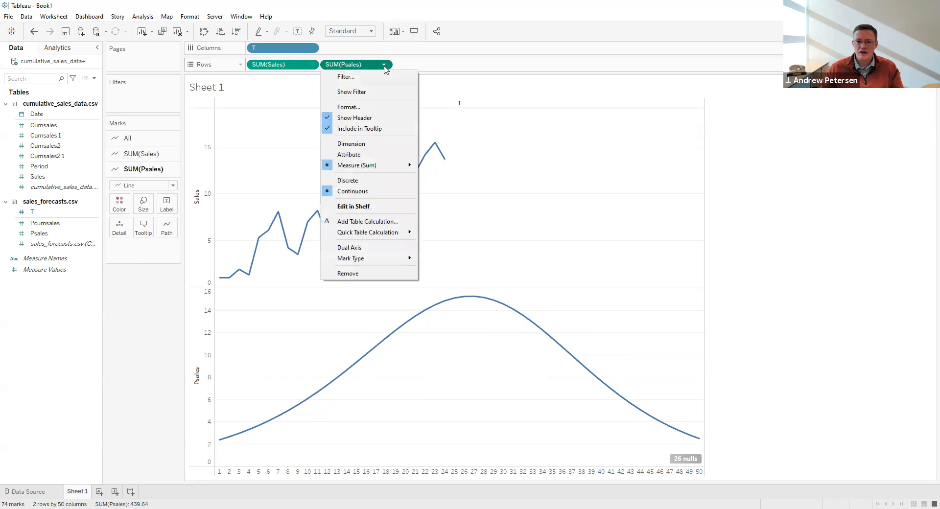
pyautogui.click(376, 252)
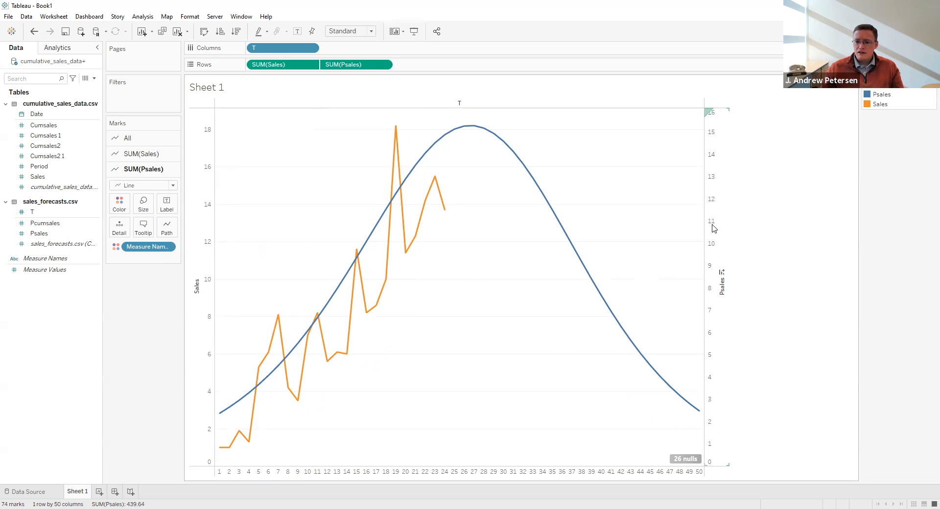
# Synchronize the Psales axis with the Sales axis and hide the nulls indicator on the chart.
pyautogui.rightClick(713, 196)
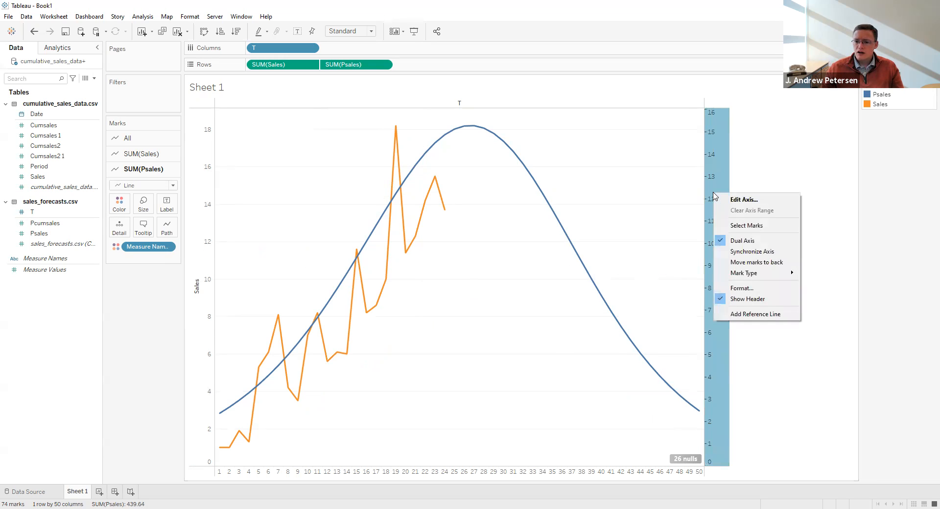
pyautogui.click(750, 251)
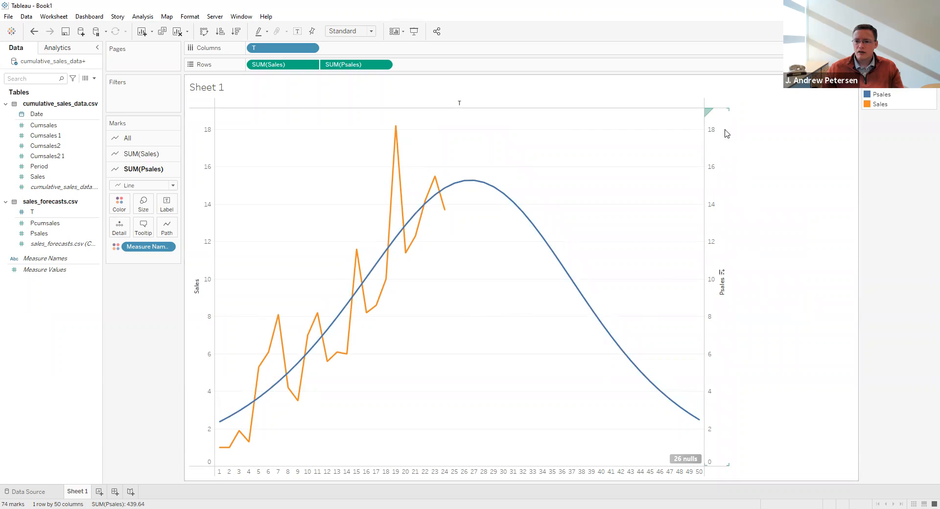
pyautogui.moveTo(371, 273)
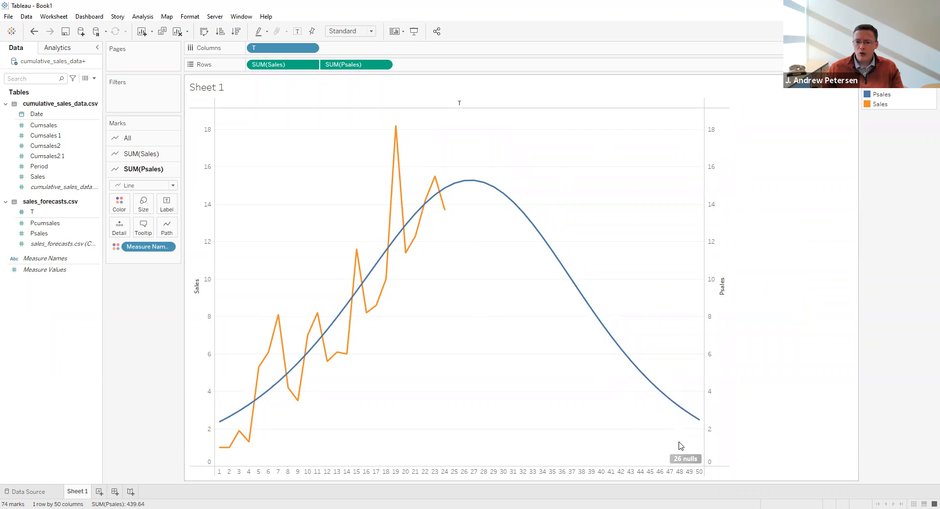
pyautogui.rightClick(687, 462)
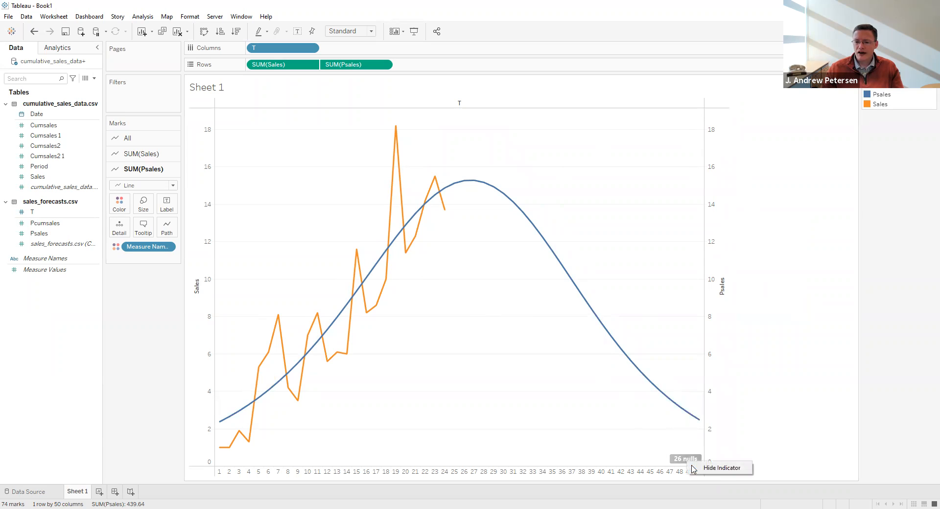
pyautogui.click(715, 468)
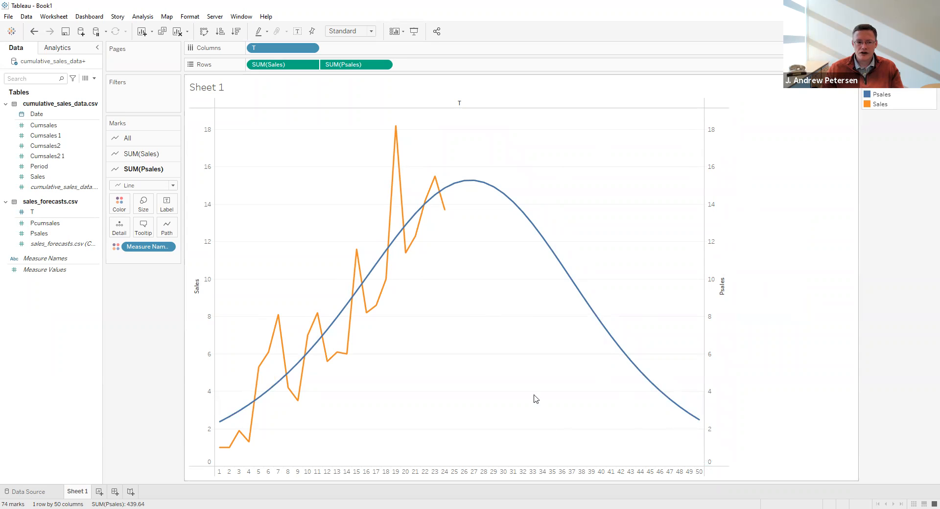
# Change the title of the Sheet 1 chart to "Actual vs. Predicted Sales by Quarter".
pyautogui.doubleClick(211, 89)
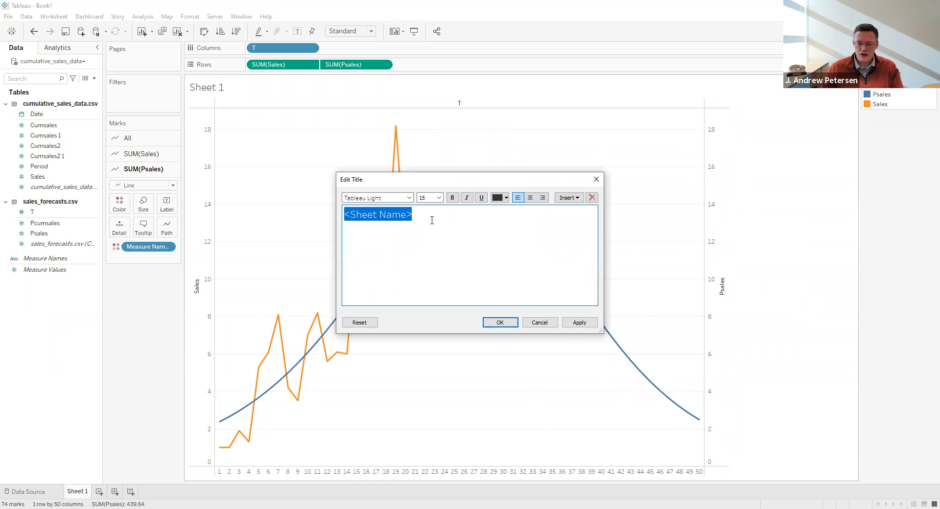
pyautogui.write('Actual vs. Pre')
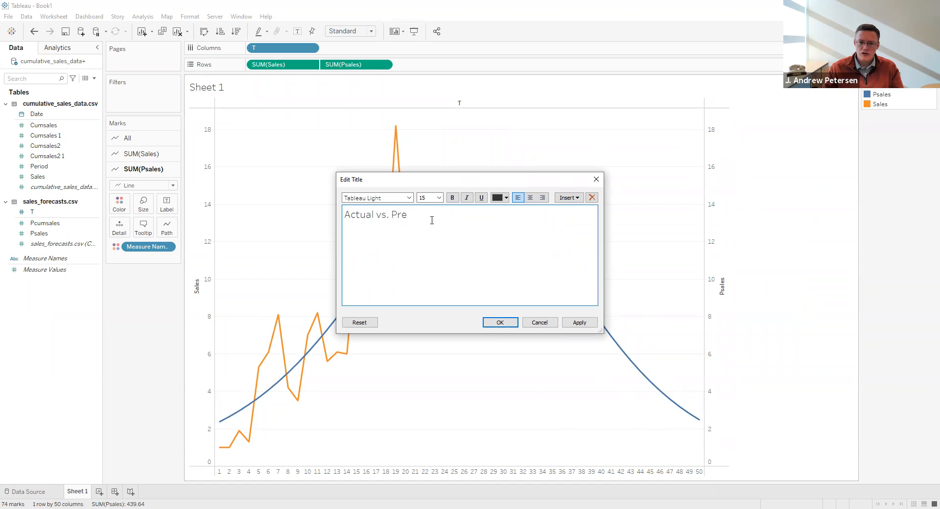
pyautogui.write('dicted Sales by Quarter')
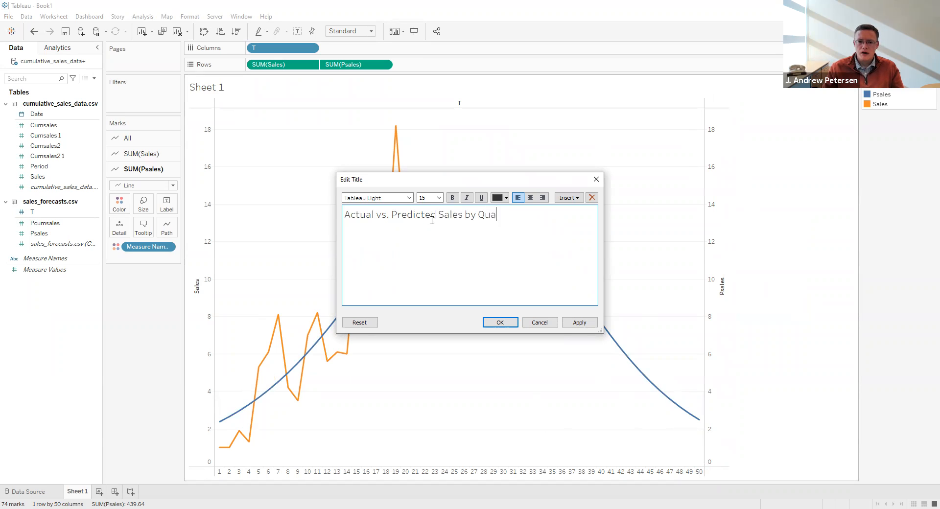
pyautogui.click(499, 322)
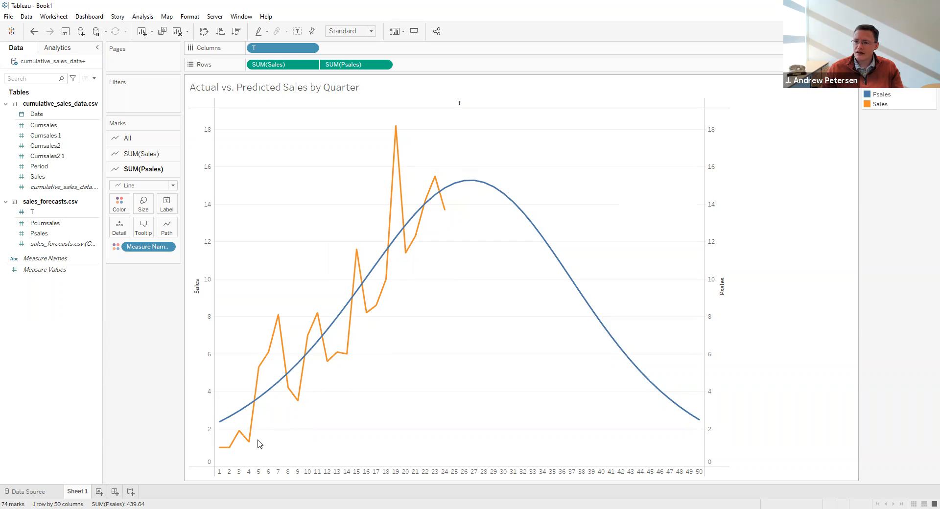
# Examine individual quarters on the Sales and Psales lines to compare actual sales with the predicted curve.
pyautogui.moveTo(246, 434)
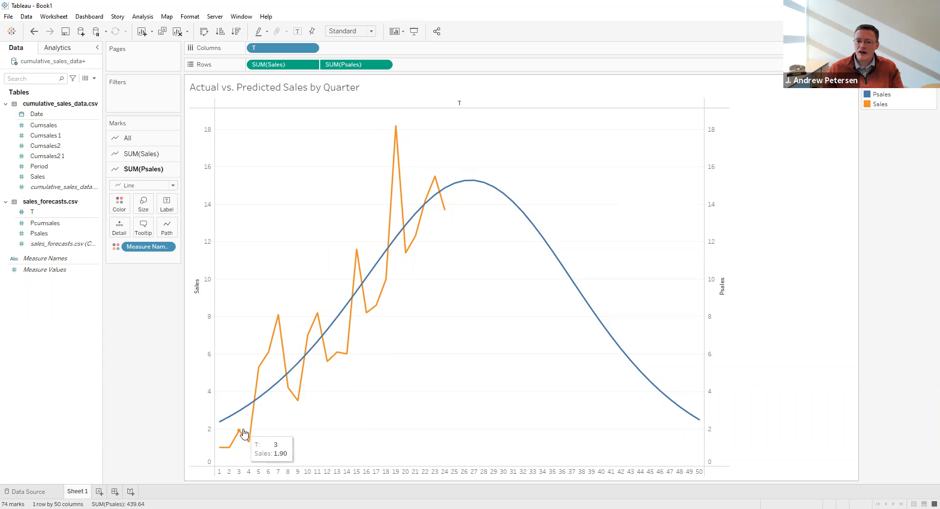
pyautogui.moveTo(266, 401)
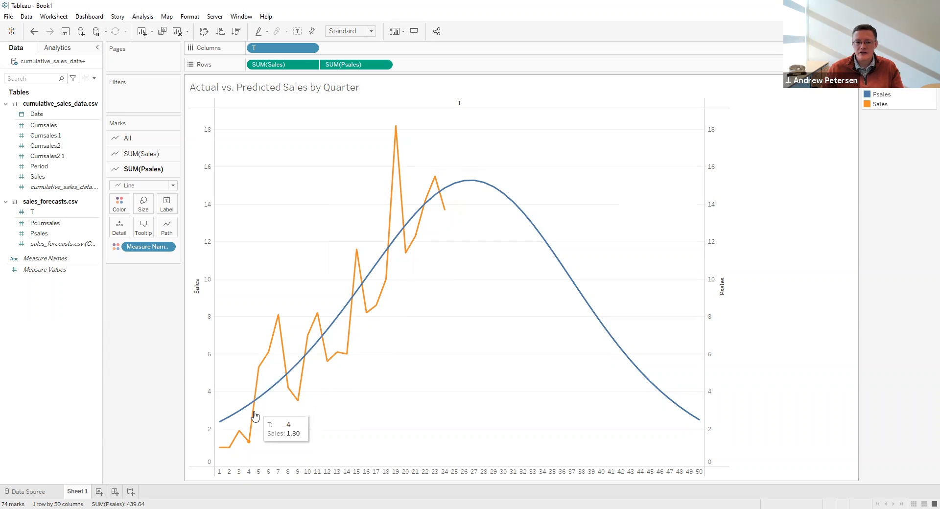
pyautogui.moveTo(283, 362)
pyautogui.moveTo(275, 324)
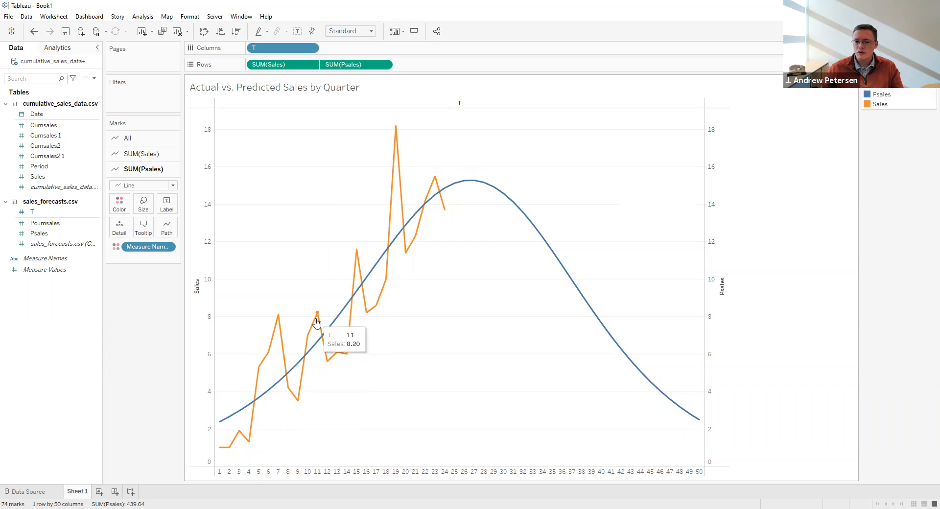
pyautogui.moveTo(335, 354)
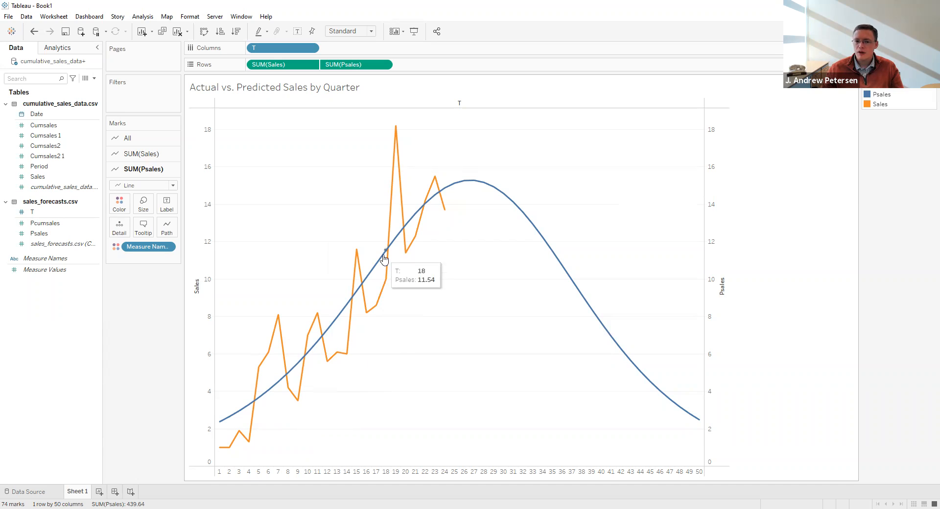
pyautogui.moveTo(231, 419)
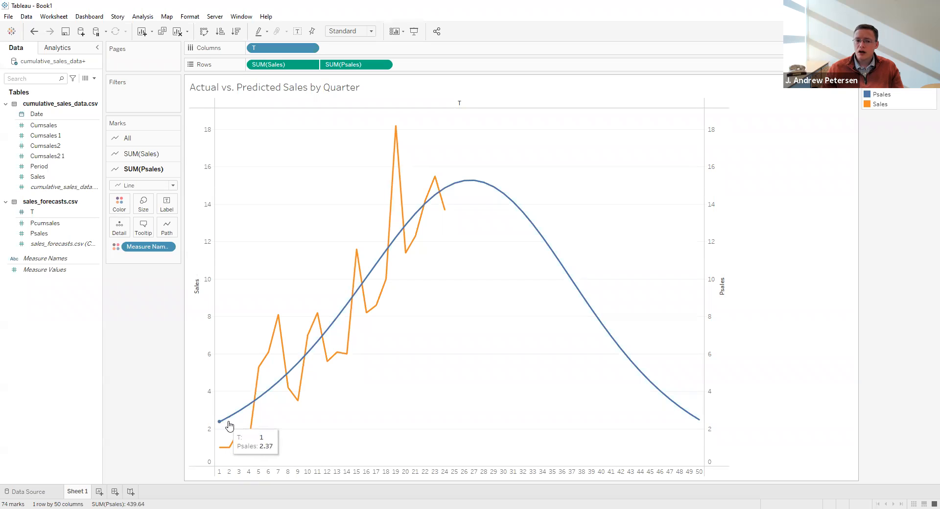
pyautogui.moveTo(352, 308)
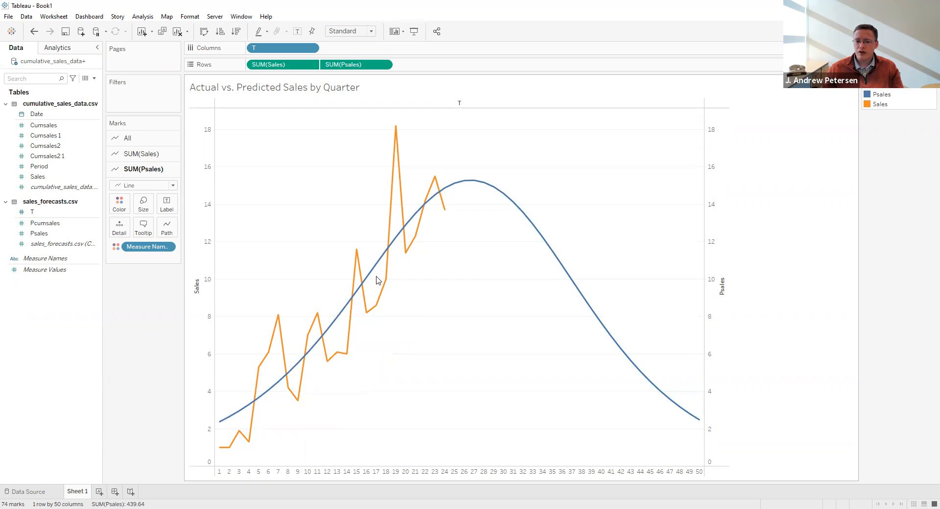
pyautogui.moveTo(431, 200)
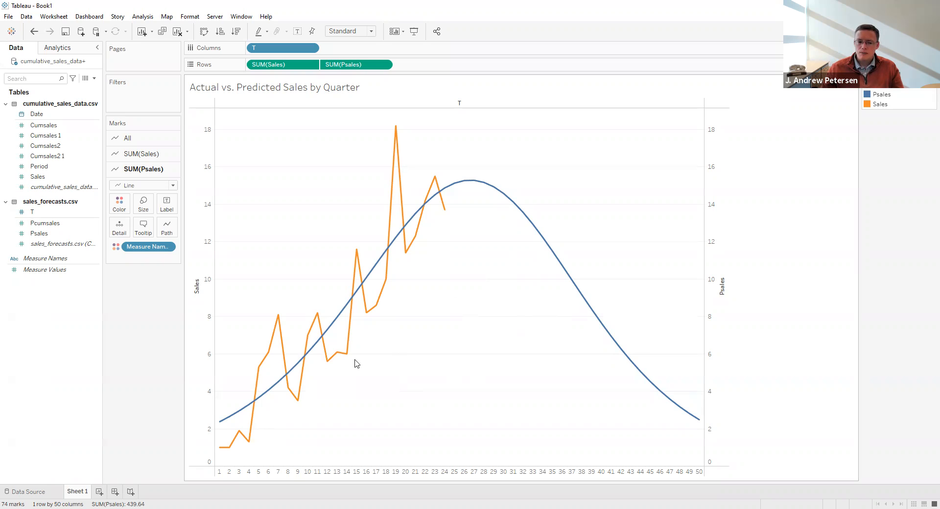
# Add a new worksheet and place the forecast field T on its Columns.
pyautogui.click(98, 492)
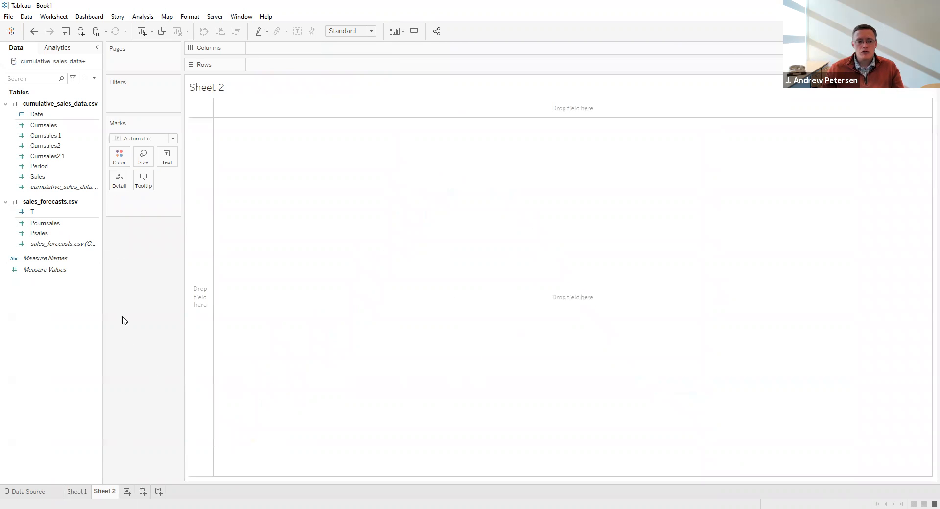
pyautogui.click(47, 212)
pyautogui.moveTo(48, 211); pyautogui.dragTo(269, 48)
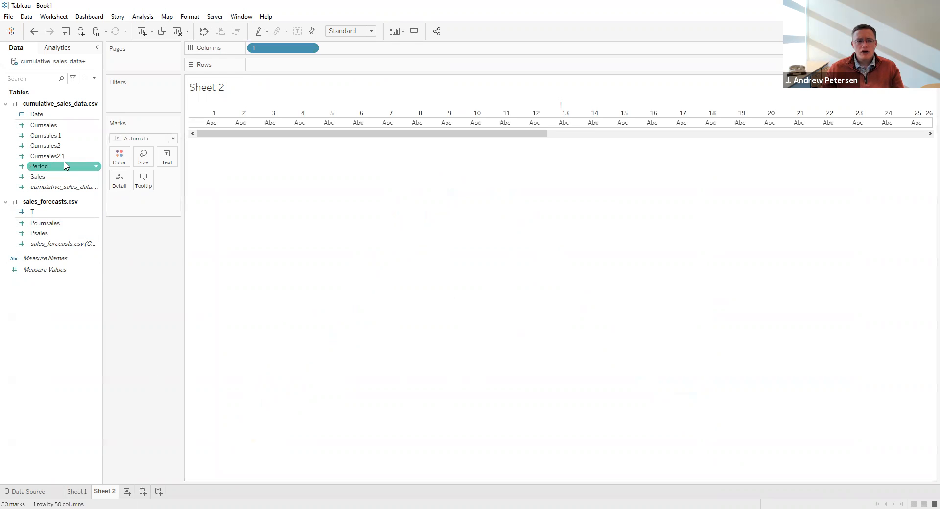
# Place Cumsales from the cumulative data and Pcumsales from the forecasts on Rows, with Pcumsales after Cumsales.
pyautogui.click(63, 126)
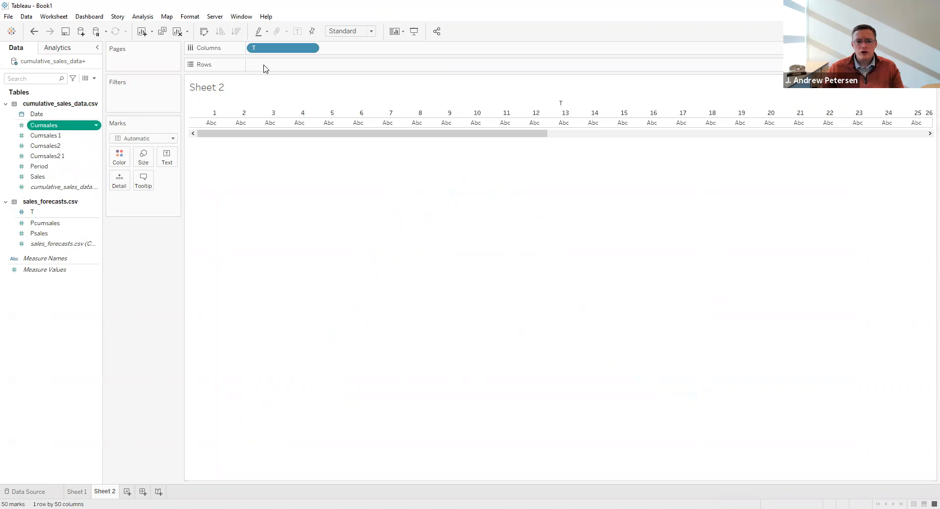
pyautogui.moveTo(264, 69); pyautogui.dragTo(264, 69)
pyautogui.click(58, 225)
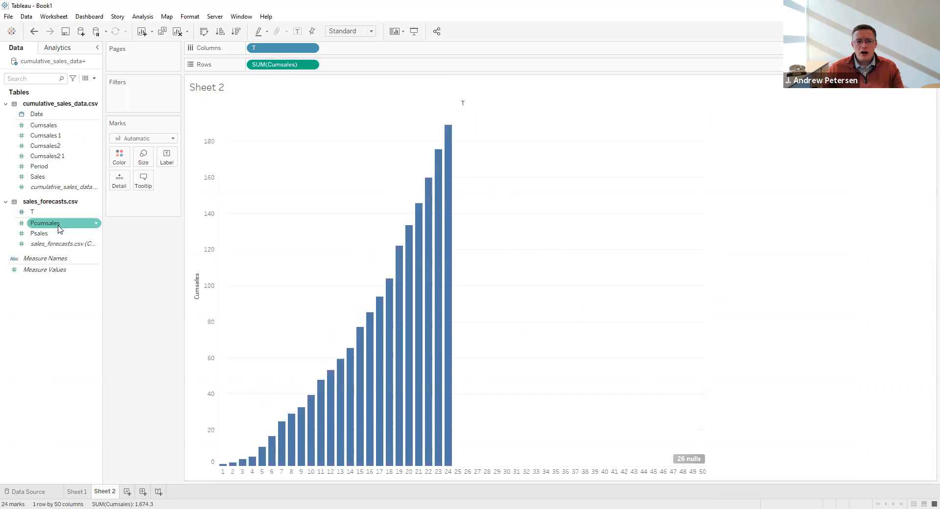
pyautogui.moveTo(59, 230); pyautogui.dragTo(368, 69)
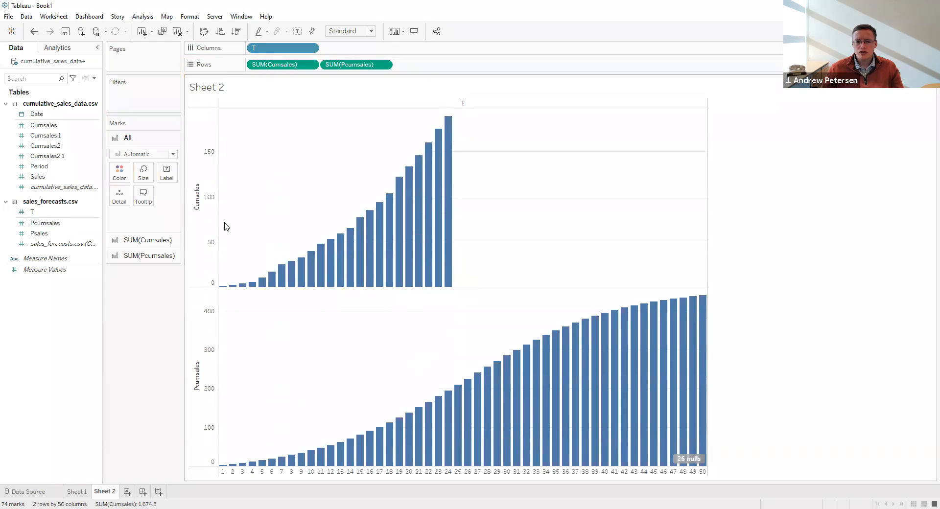
# Change the mark type of both cumulative charts to Line and combine SUM(Pcumsales) with SUM(Cumsales) as a dual axis.
pyautogui.click(159, 155)
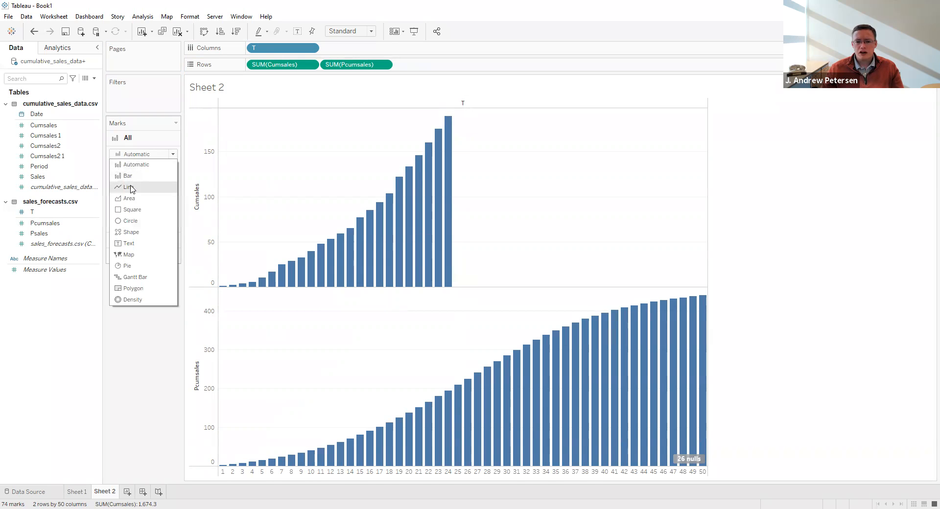
pyautogui.click(131, 188)
pyautogui.click(384, 65)
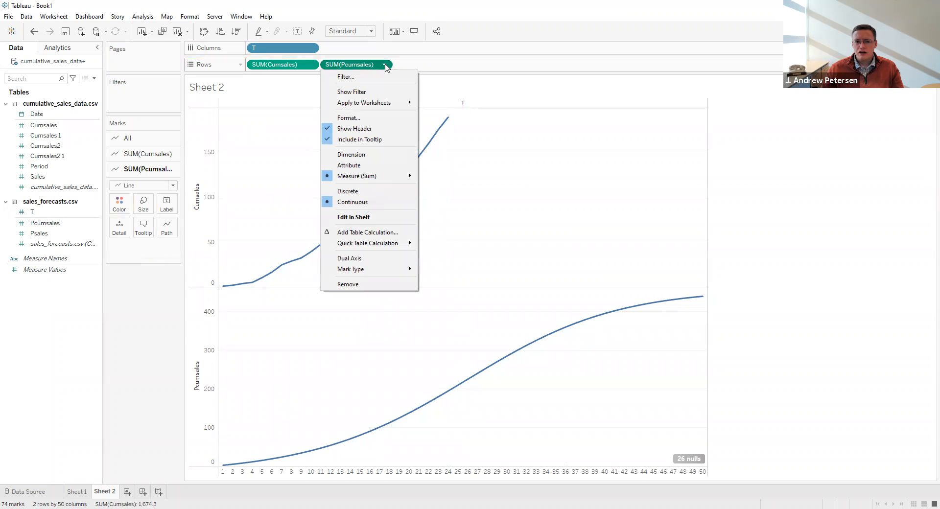
pyautogui.click(369, 263)
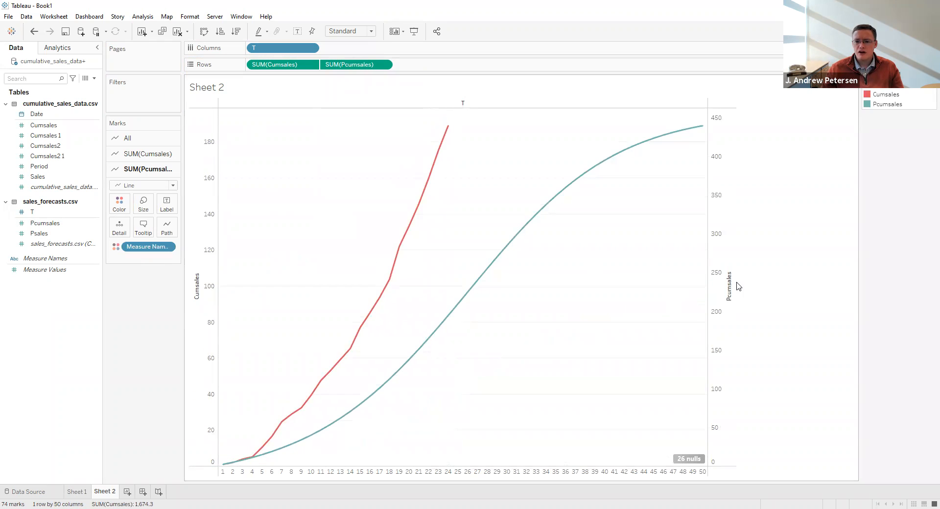
# Synchronize the Pcumsales axis with the Cumsales axis and hide the nulls indicator on the cumulative chart.
pyautogui.rightClick(718, 222)
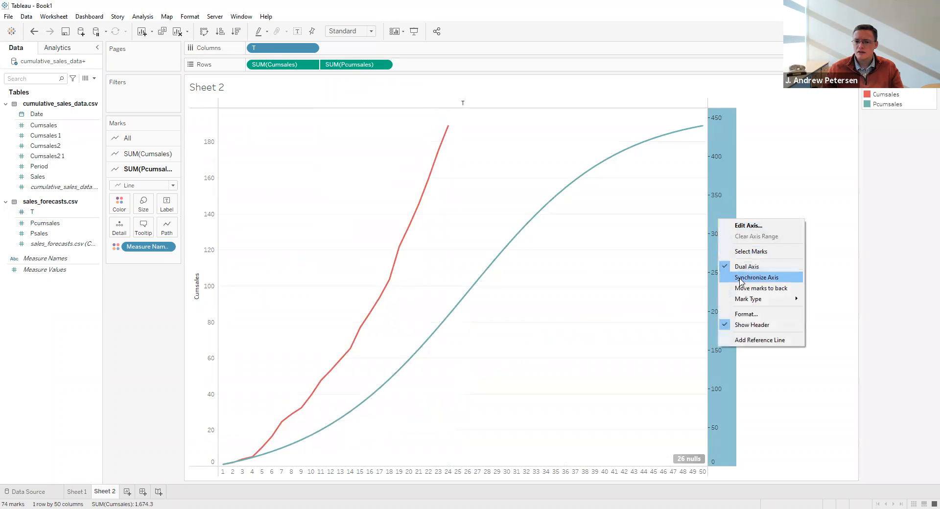
pyautogui.click(740, 283)
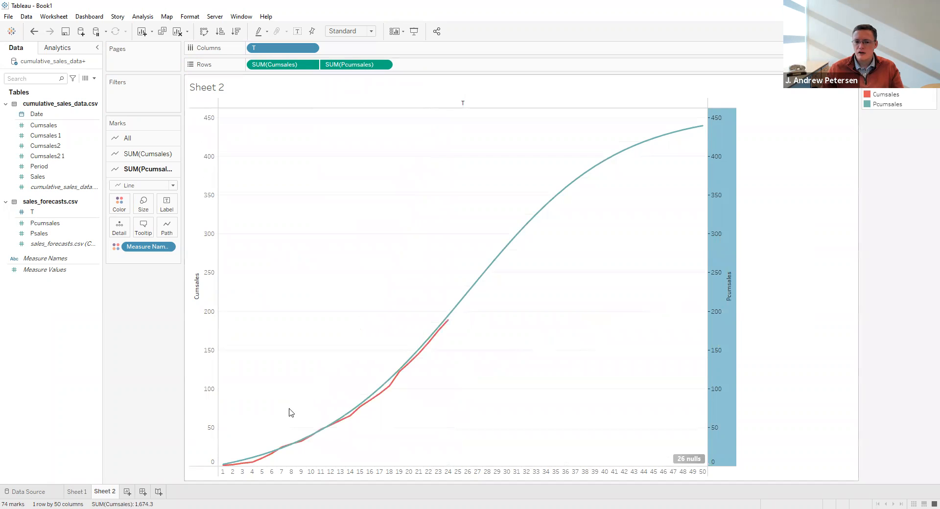
pyautogui.rightClick(702, 462)
pyautogui.click(713, 468)
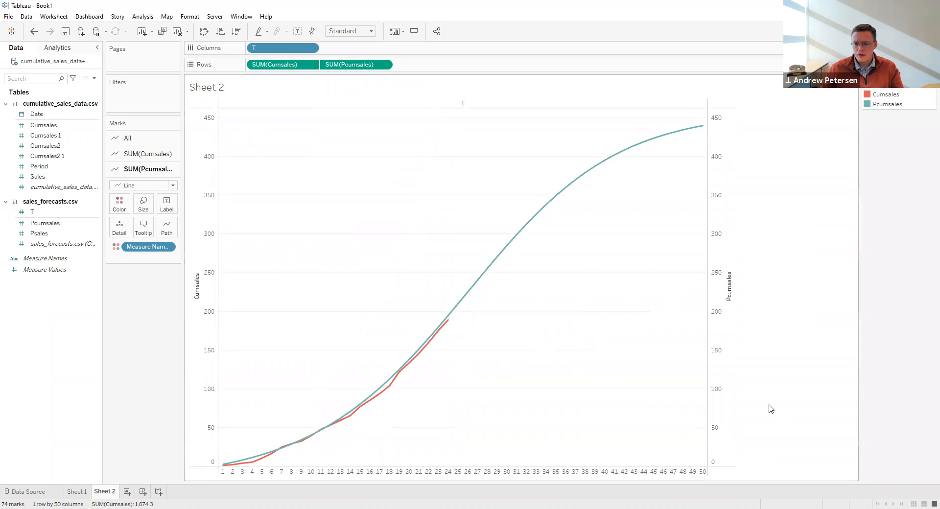
# Change the title of the Sheet 2 chart to "Actual vs. Predicted Cumulative Sales per Quarter".
pyautogui.doubleClick(223, 88)
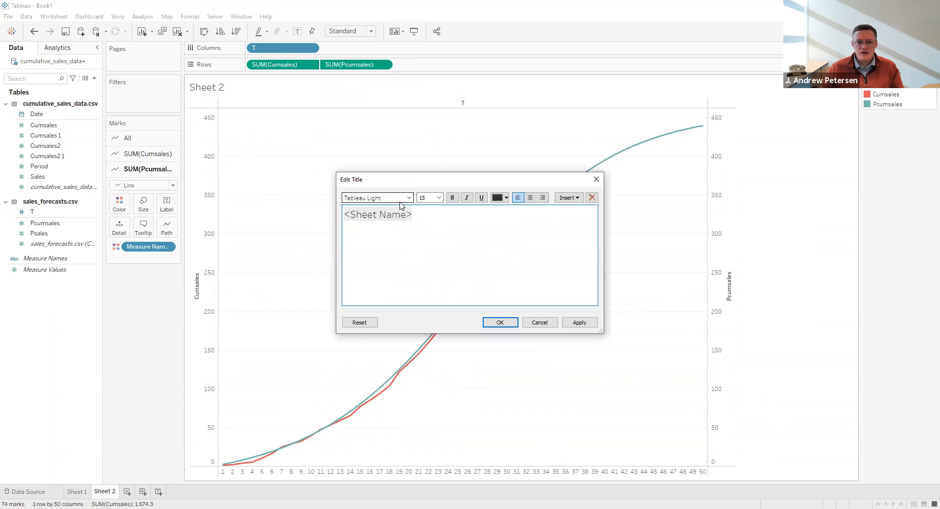
pyautogui.hotkey('ctrl', 'a')
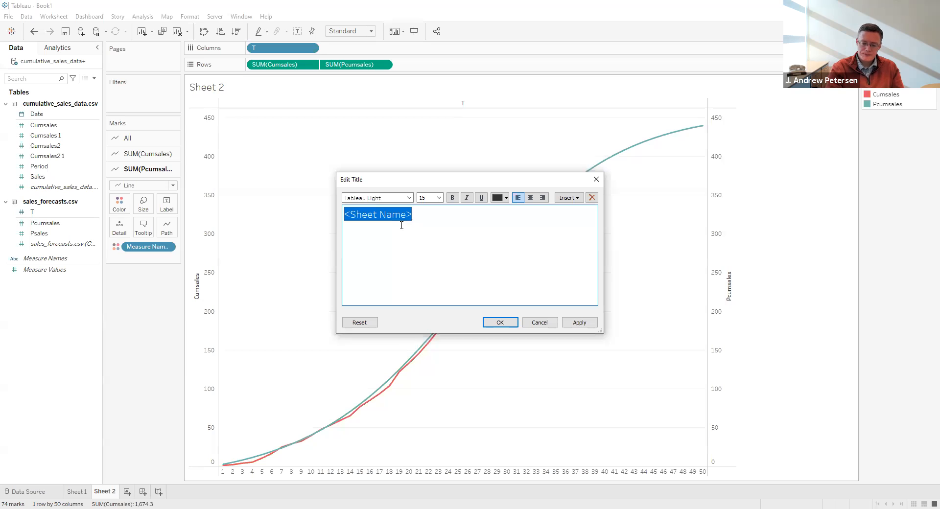
pyautogui.write('A')
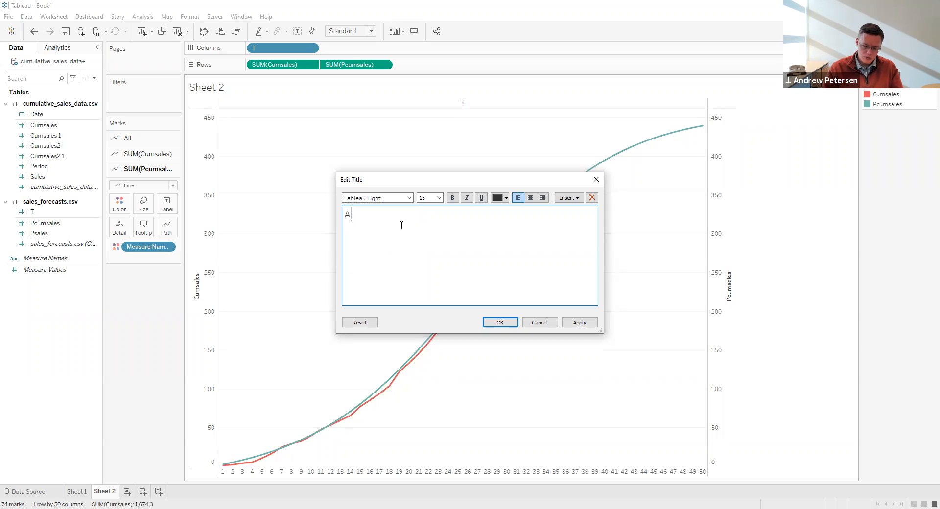
pyautogui.write('ctual cs')
pyautogui.press('BackSpace')
pyautogui.write('vs. Predicted Cumulative Sales per Quarter')
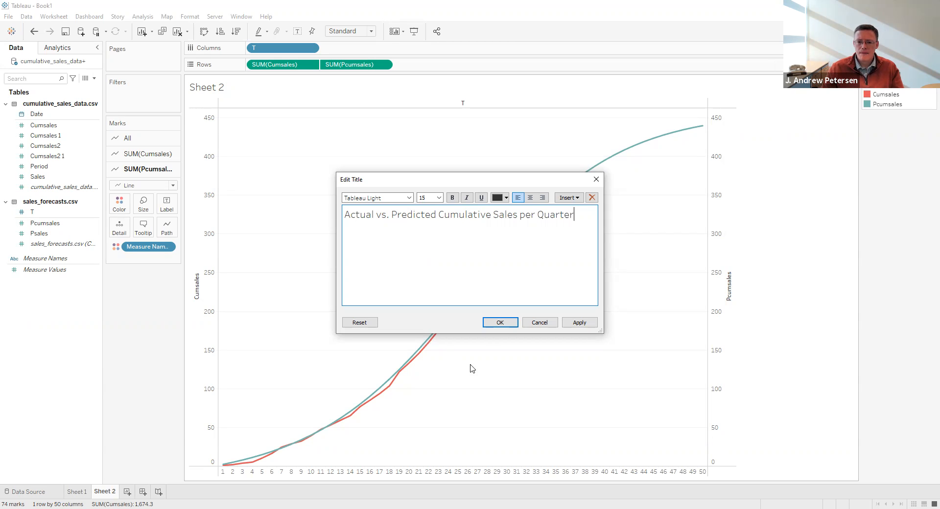
pyautogui.click(503, 325)
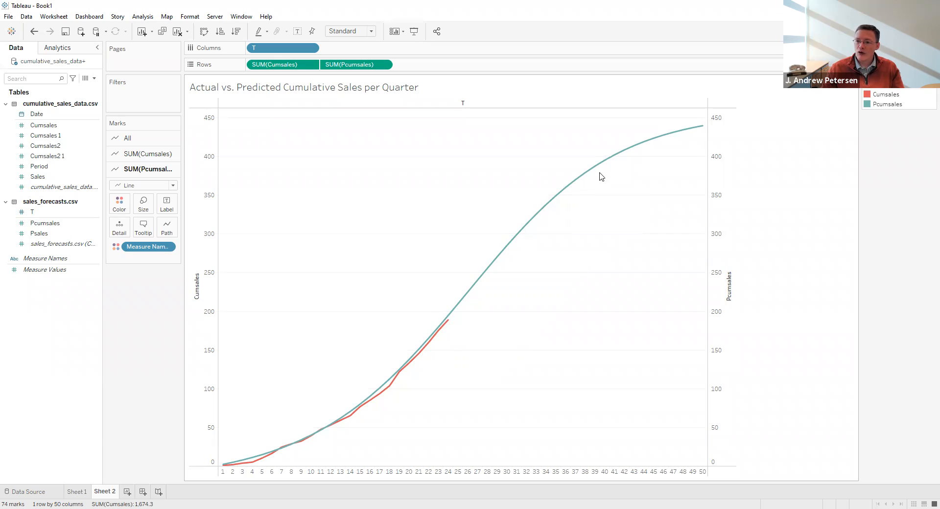
# Save the workbook in the Chapter 13 folder as a Tableau Packaged Workbook named "Bass Diffusion.twbx".
pyautogui.moveTo(704, 129)
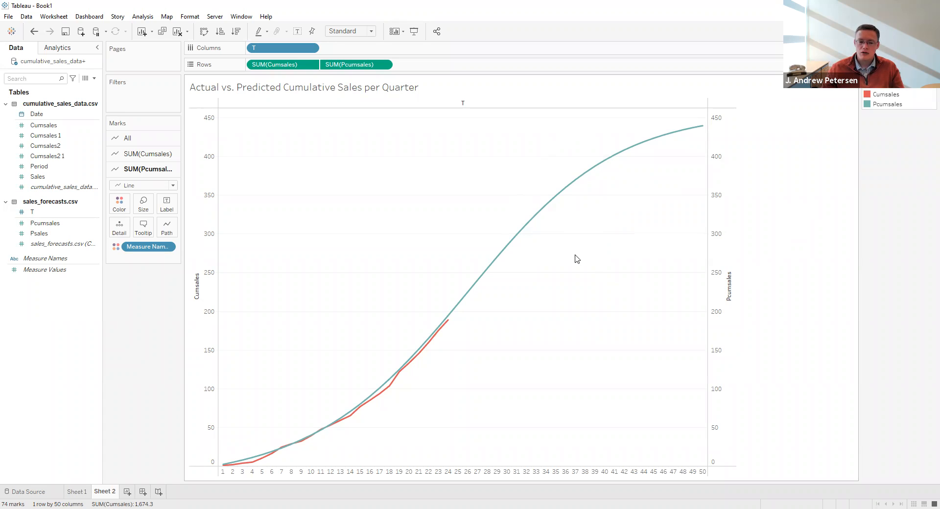
pyautogui.click(8, 17)
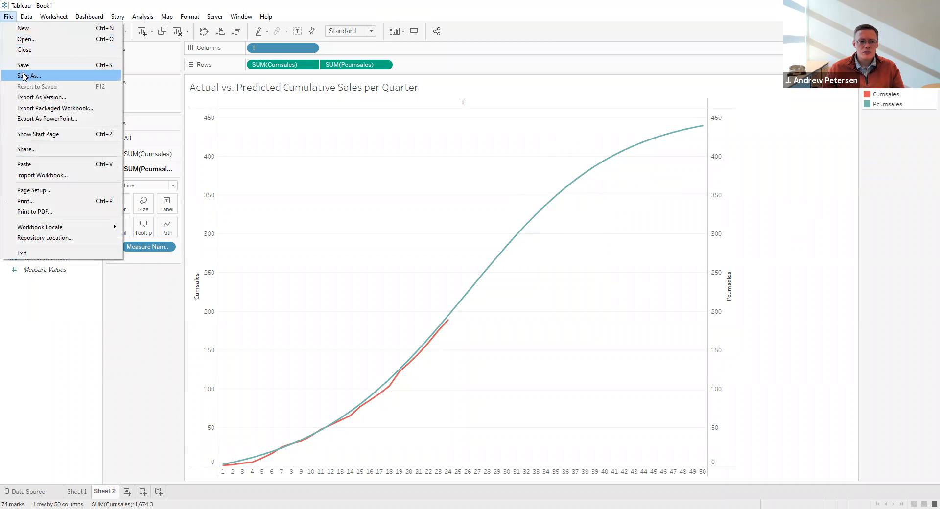
pyautogui.click(116, 239)
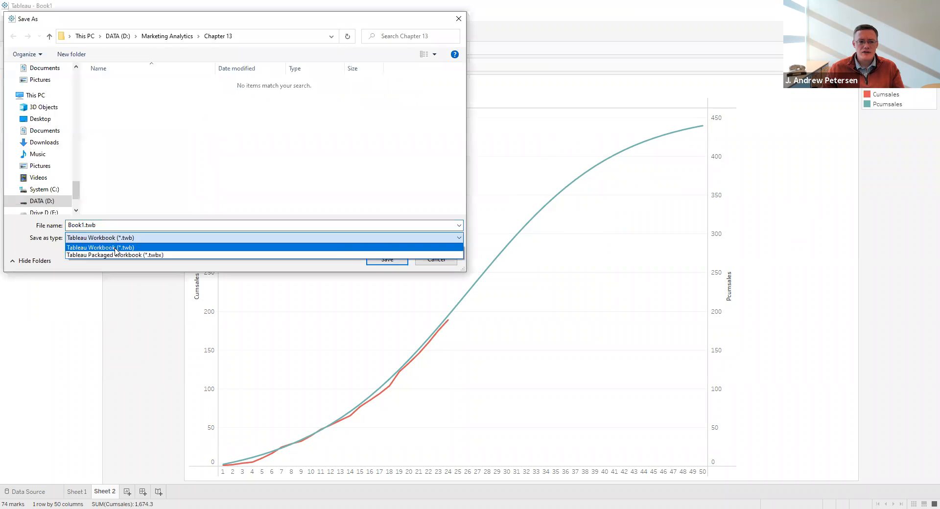
pyautogui.click(116, 255)
pyautogui.doubleClick(88, 225)
pyautogui.click(88, 225)
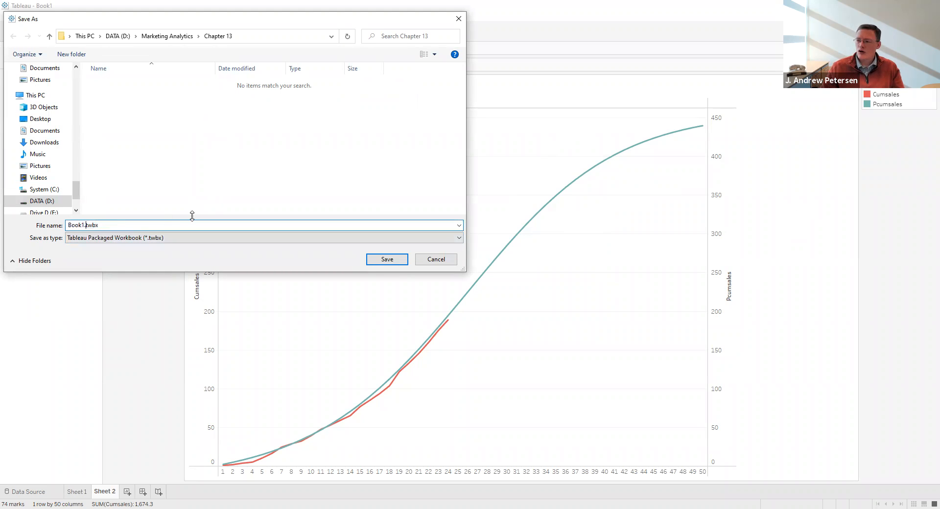
pyautogui.hotkey('shift', 'Left')
pyautogui.hotkey('shift', 'Left')
pyautogui.hotkey('shift', 'Left')
pyautogui.write('Bass Dif')
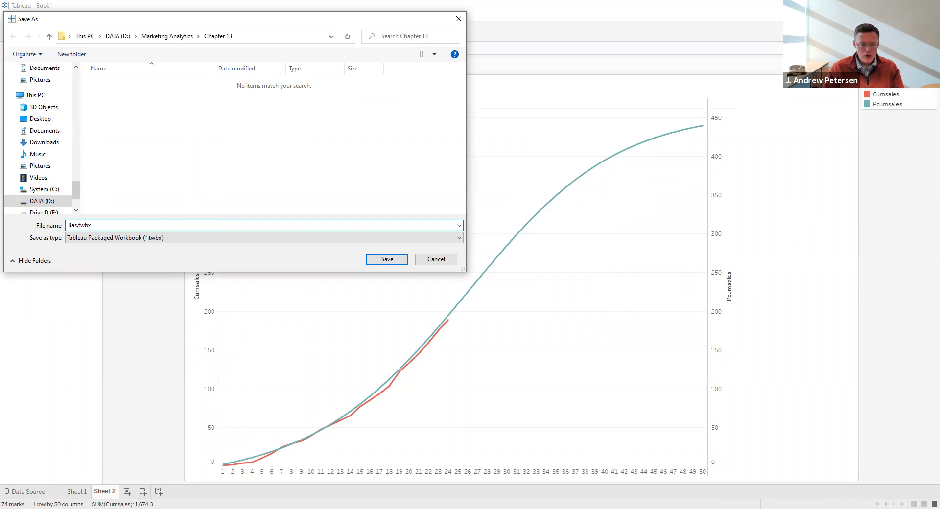
pyautogui.write('fusion')
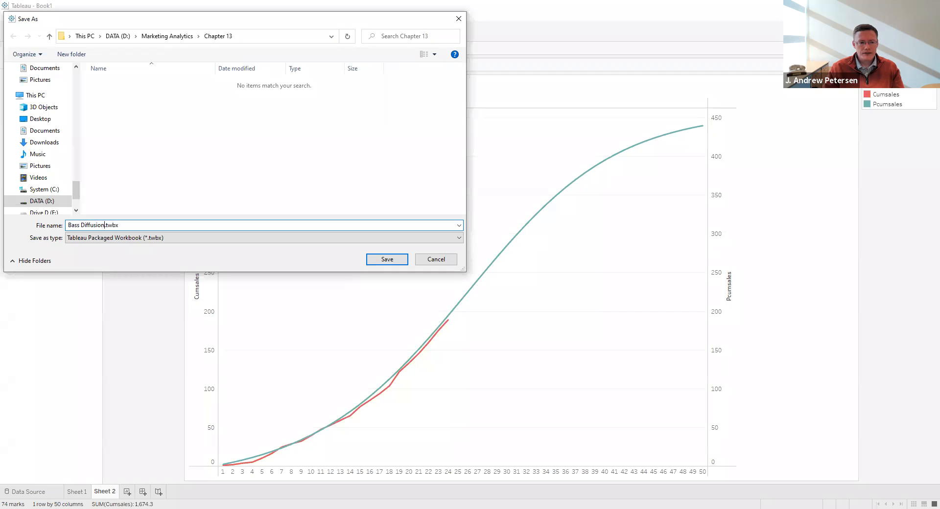
pyautogui.hotkey('ctrl', 'a')
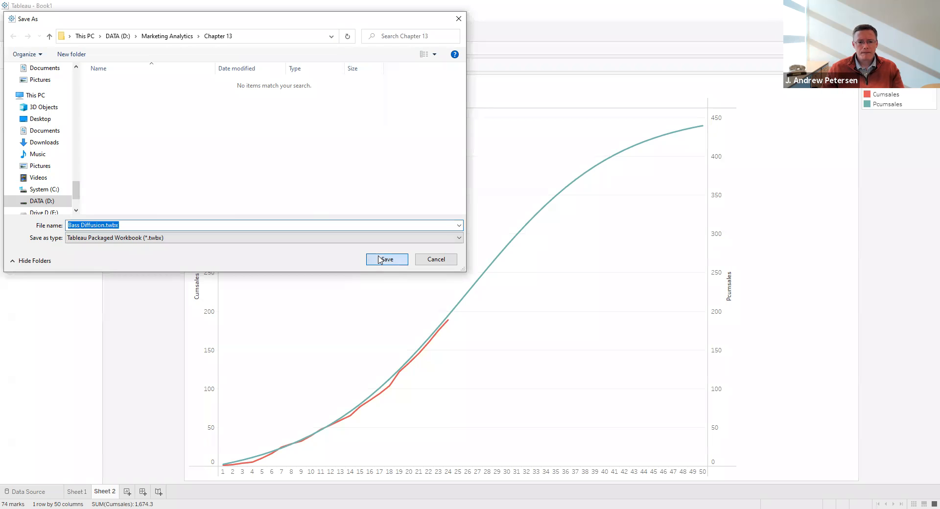
pyautogui.press('Return')
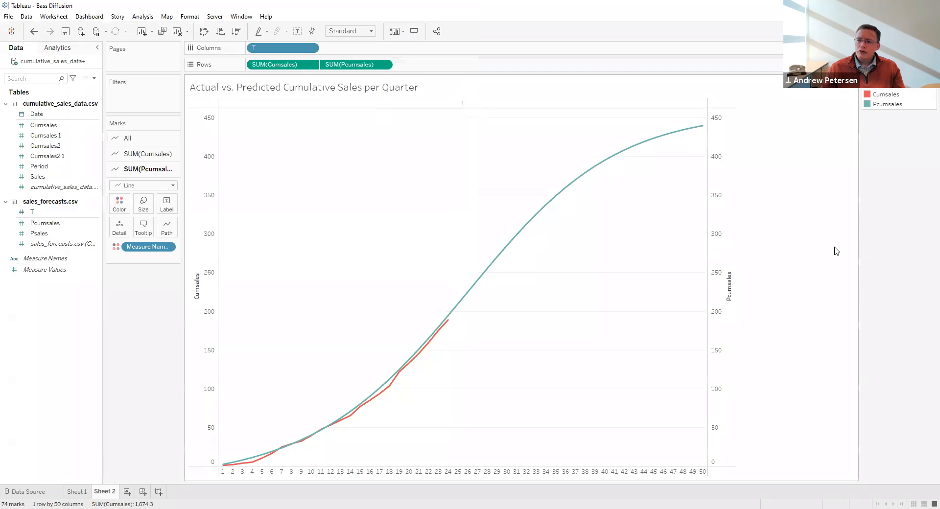